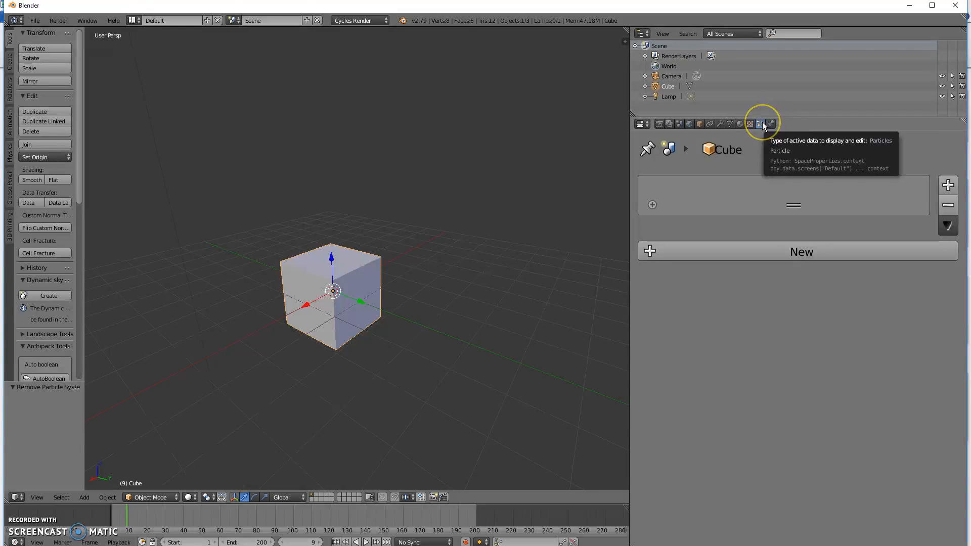
Add a particle system to the cube, and try adding and removing a second one
left_click(949, 186)
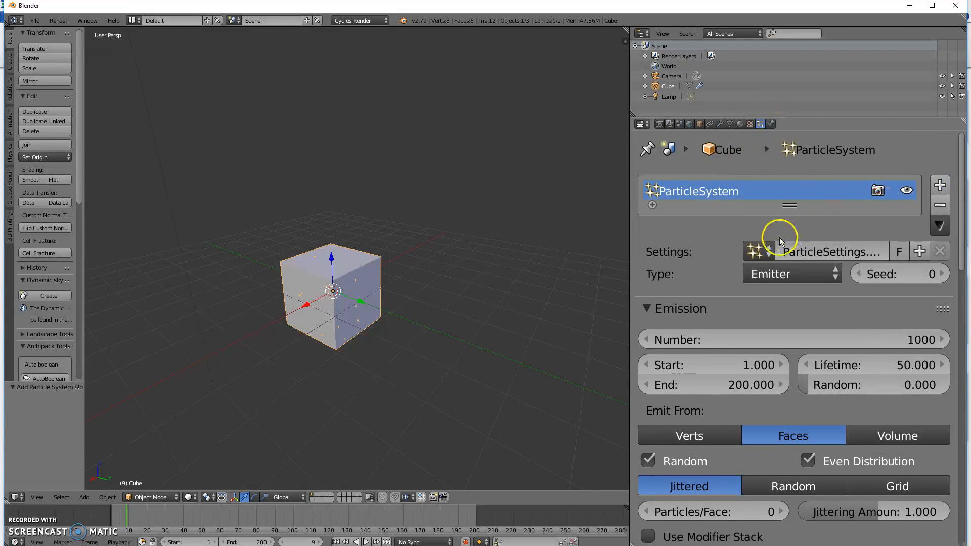
left_click(941, 186)
left_click(941, 207)
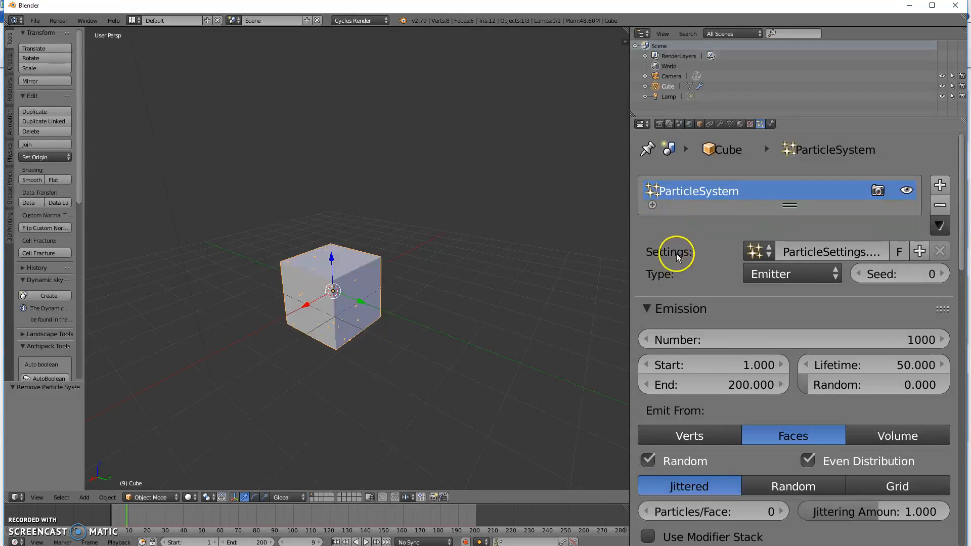
mouse_move(789, 206)
left_mouse_down()
mouse_move(782, 258)
mouse_move(793, 209)
left_mouse_up()
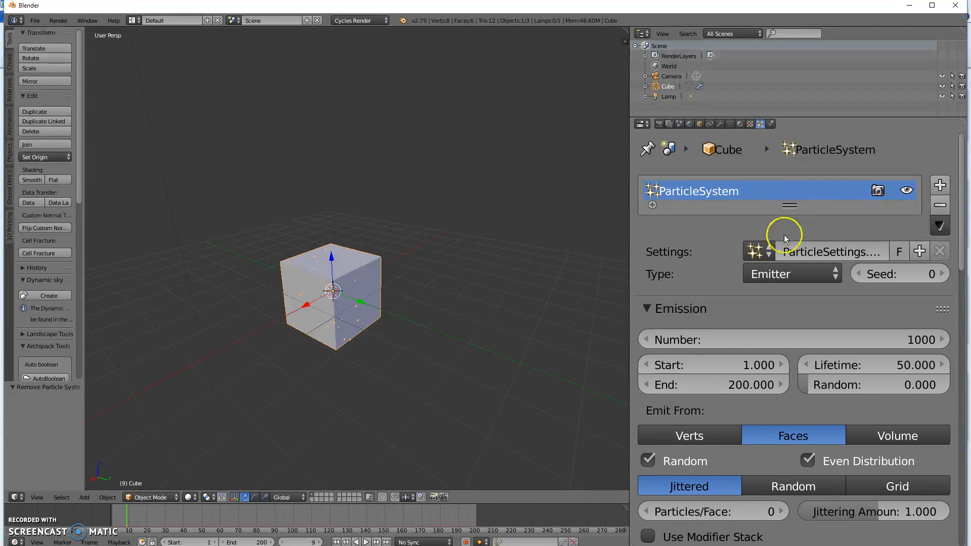
Toggle the particle system's render and viewport visibility off and back on
left_click(880, 193)
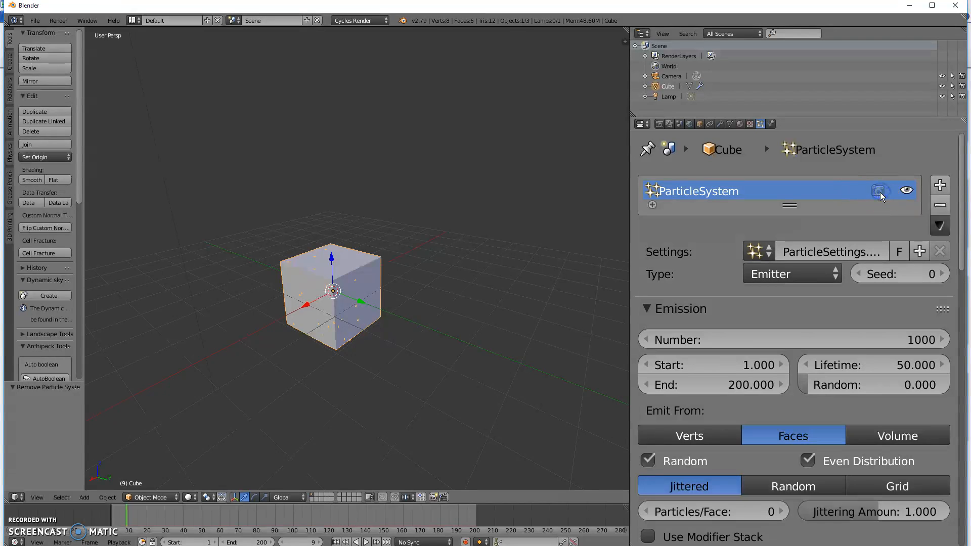
left_click(910, 190)
left_click(906, 190)
scroll(463, 254, "down", 1)
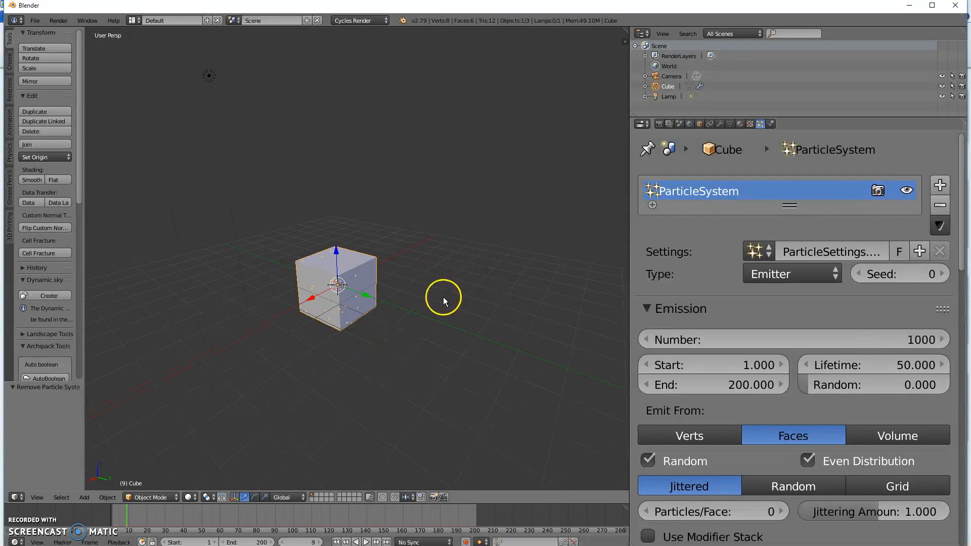
mouse_move(430, 299)
middle_mouse_down()
mouse_move(403, 303)
mouse_move(405, 275)
mouse_move(417, 294)
middle_mouse_up()
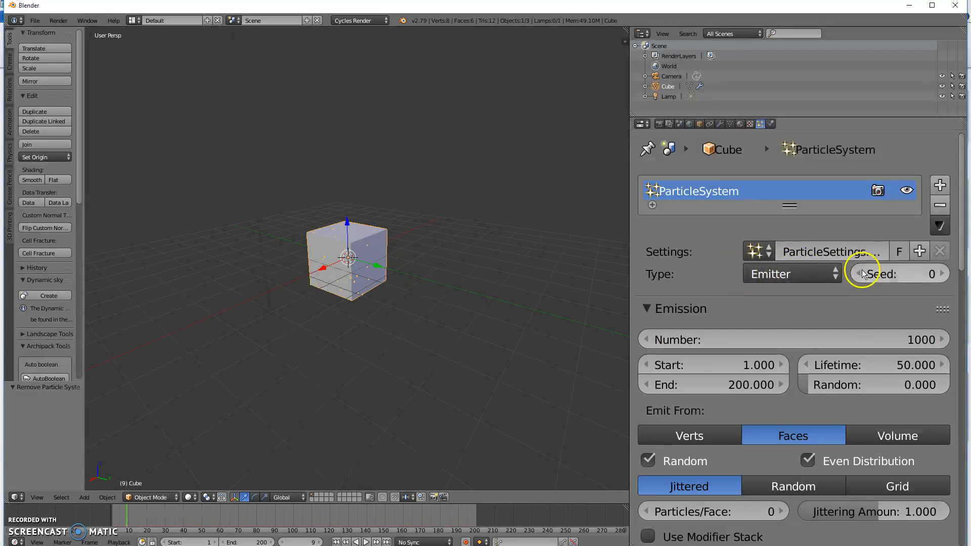
Play the animation and examine from several angles how the particles leave the cube
scroll(795, 313, "down", 3)
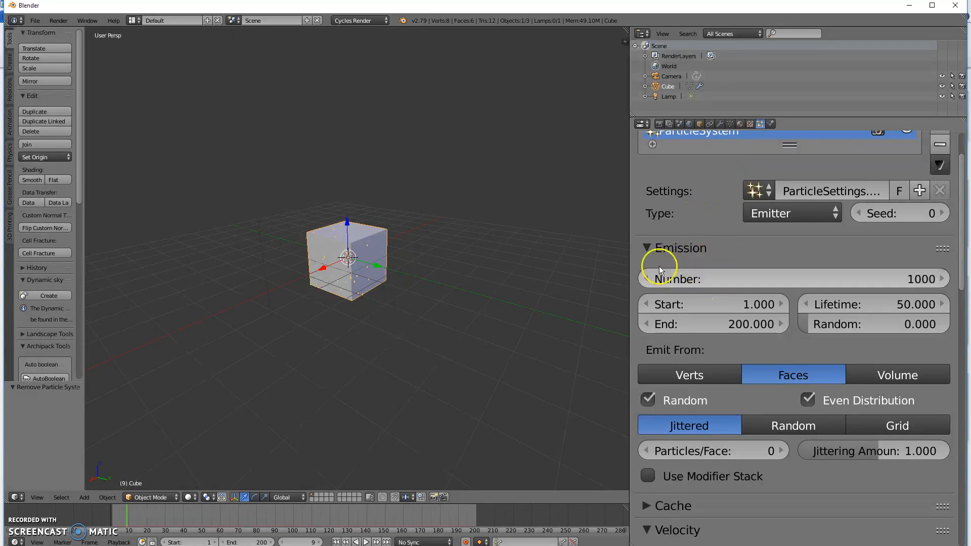
scroll(749, 223, "down", 1)
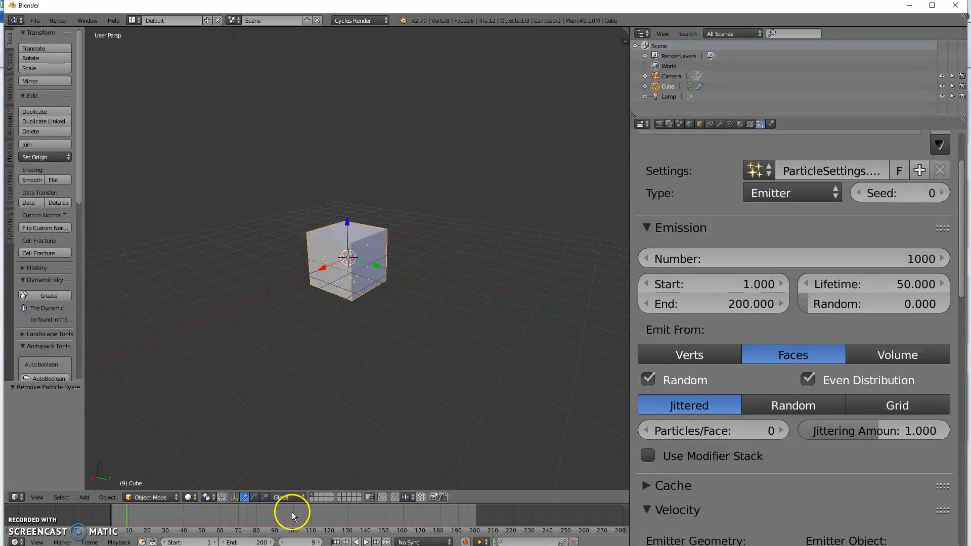
left_click(366, 542)
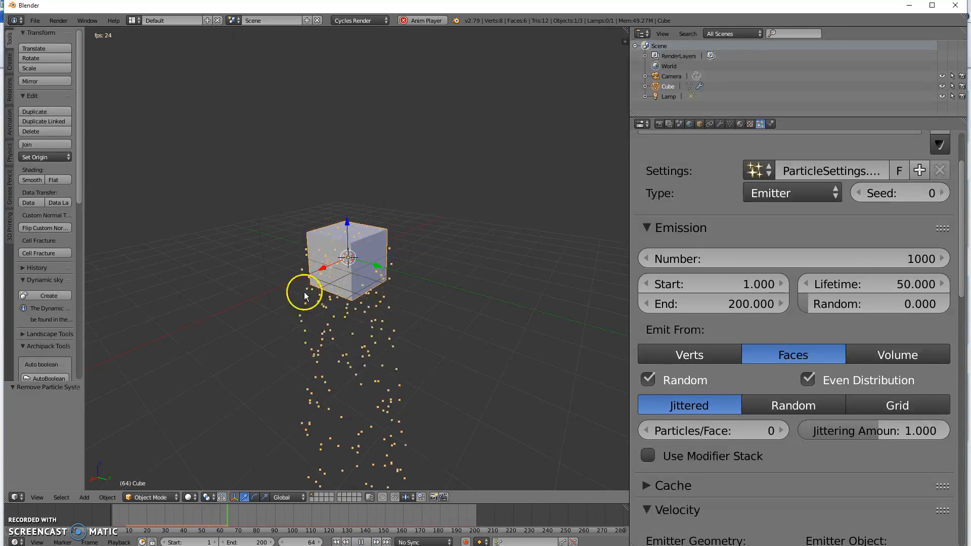
middle_click_drag(483, 307, 405, 402)
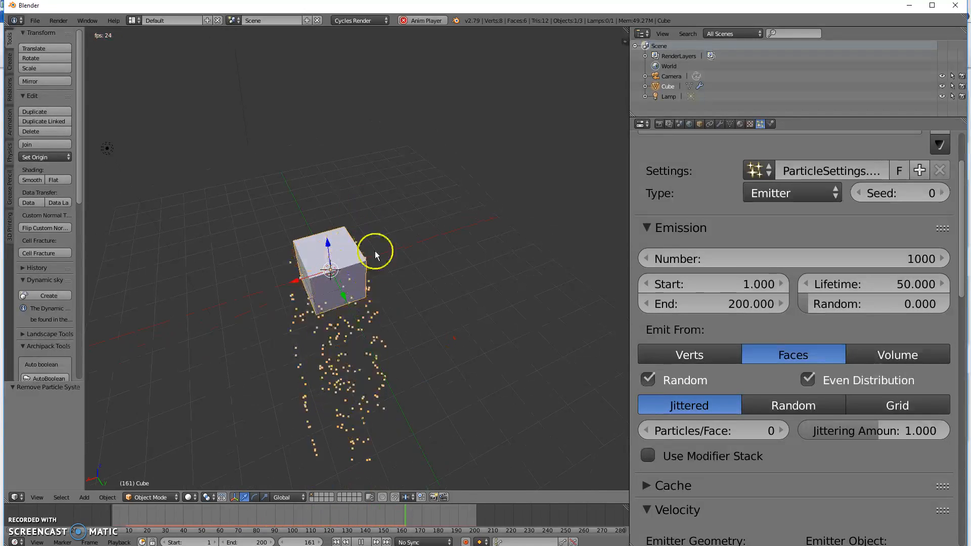
middle_click_drag(523, 241, 442, 323)
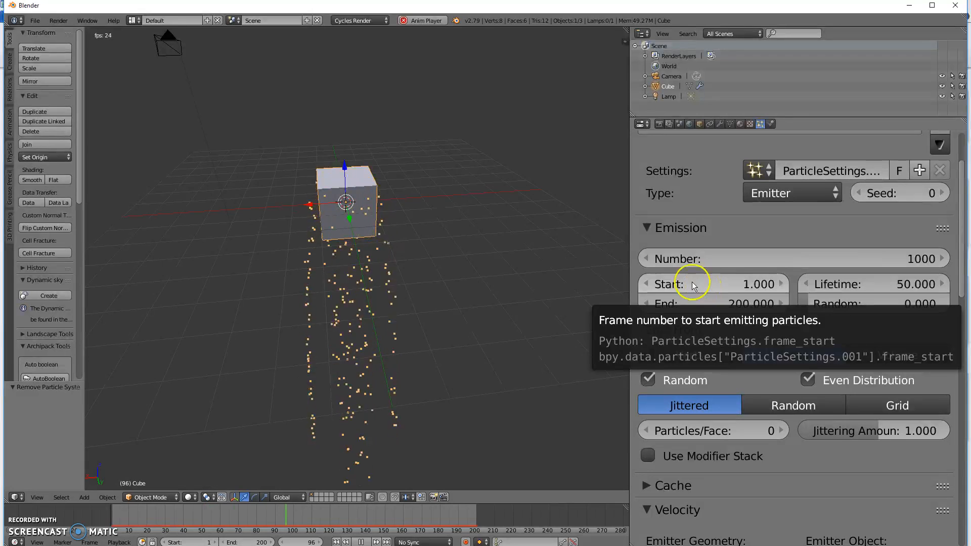
Increase the number of emitted particles to 5982
left_click(717, 262)
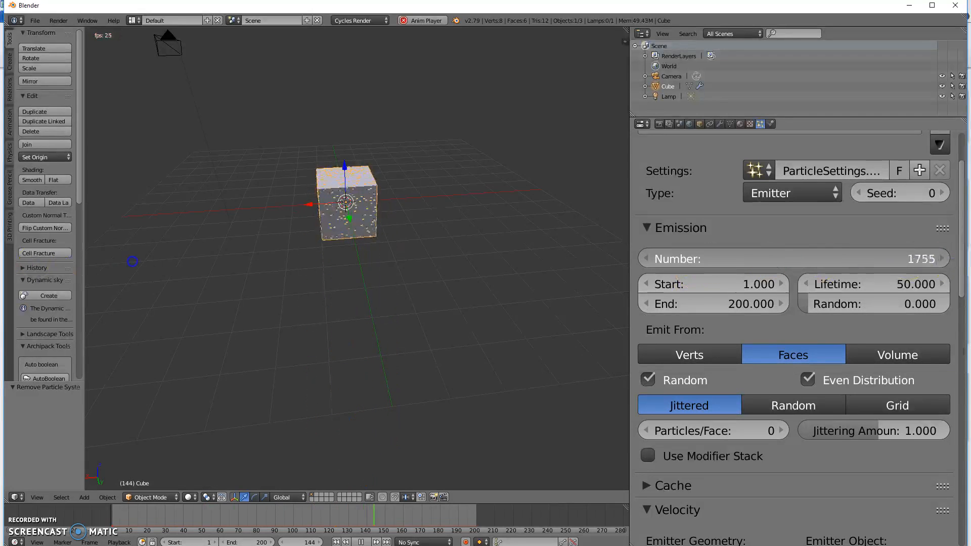
left_click_drag(135, 231, 715, 257)
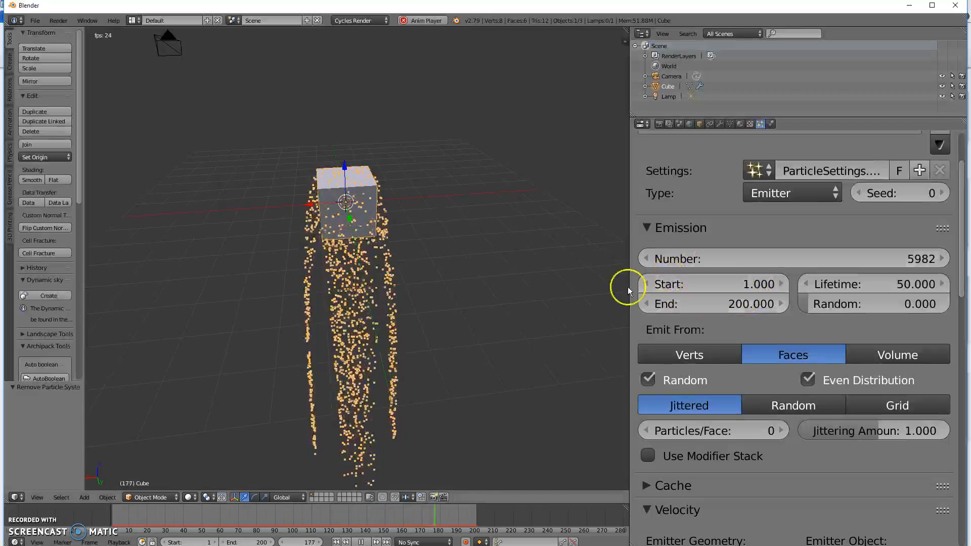
middle_click_drag(503, 298, 476, 367)
Set the particle emission to start at frame 17.9 and end at frame 47.4
left_click_drag(720, 284, 698, 314)
left_click(680, 304)
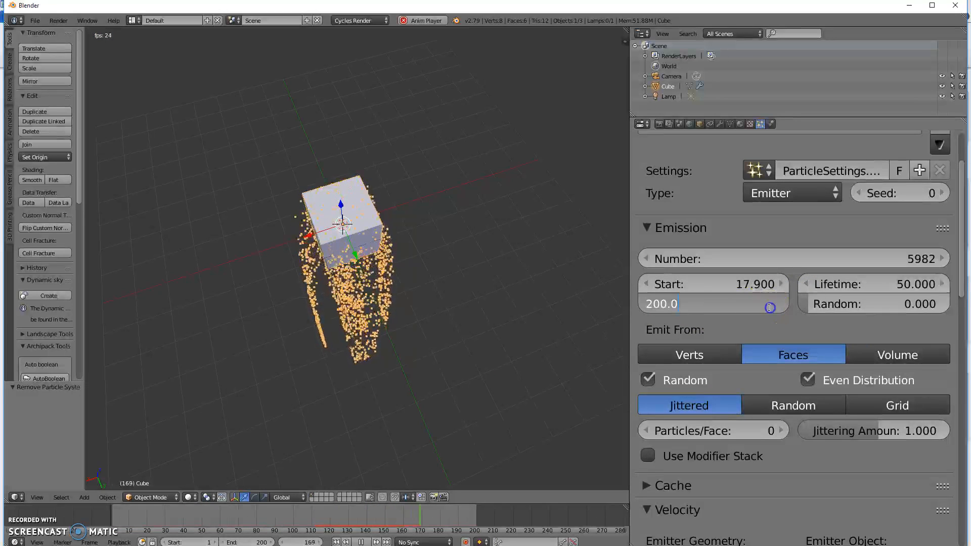
left_click(765, 334)
left_click_drag(769, 306, 758, 306)
left_click_drag(692, 306, 949, 312)
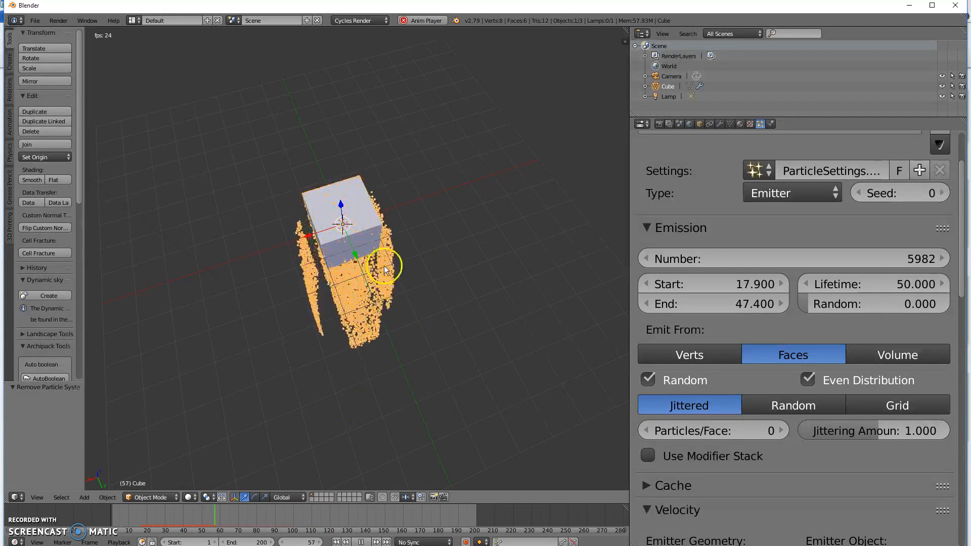
middle_click_drag(377, 237, 367, 298)
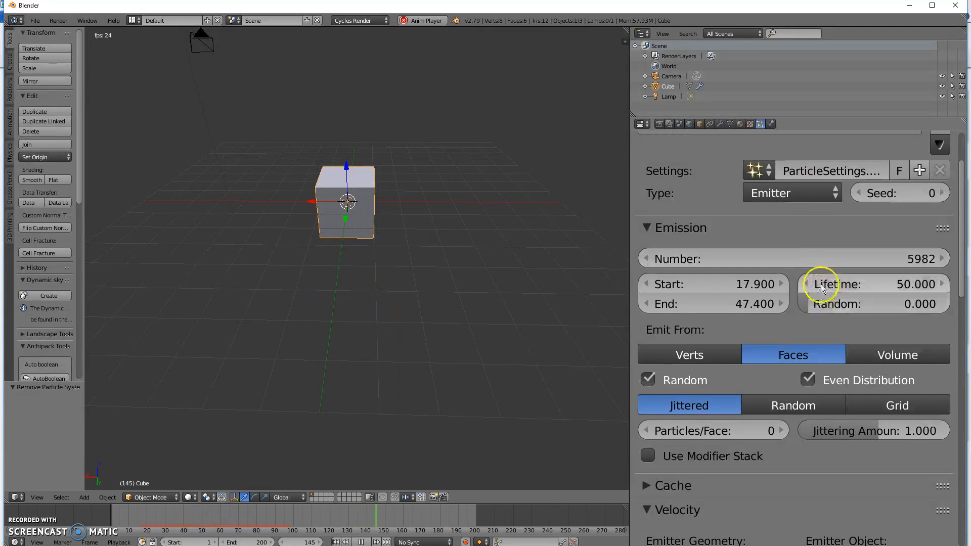
Set the particle lifetime to 172.2 and the lifetime randomness to 0.447
left_click_drag(821, 287, 829, 282)
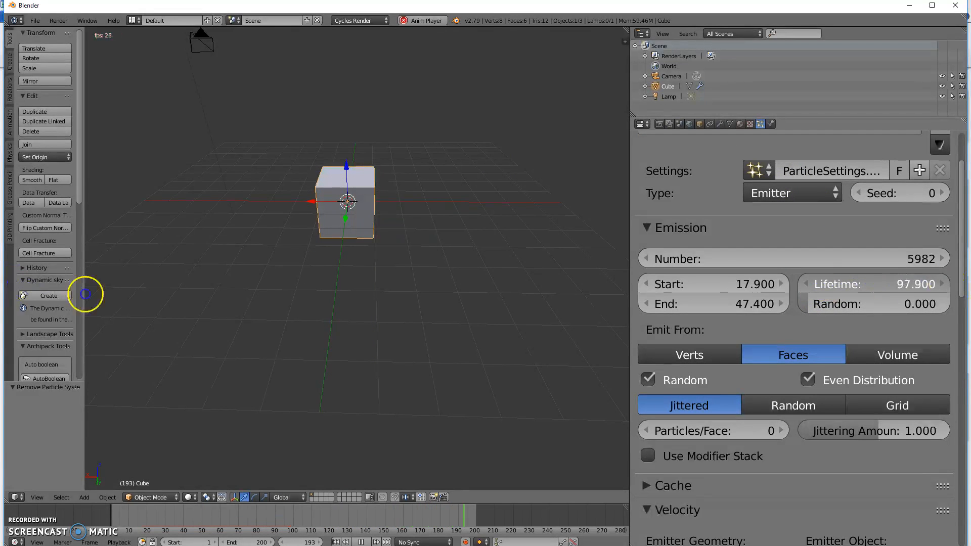
left_click_drag(474, 366, 482, 365)
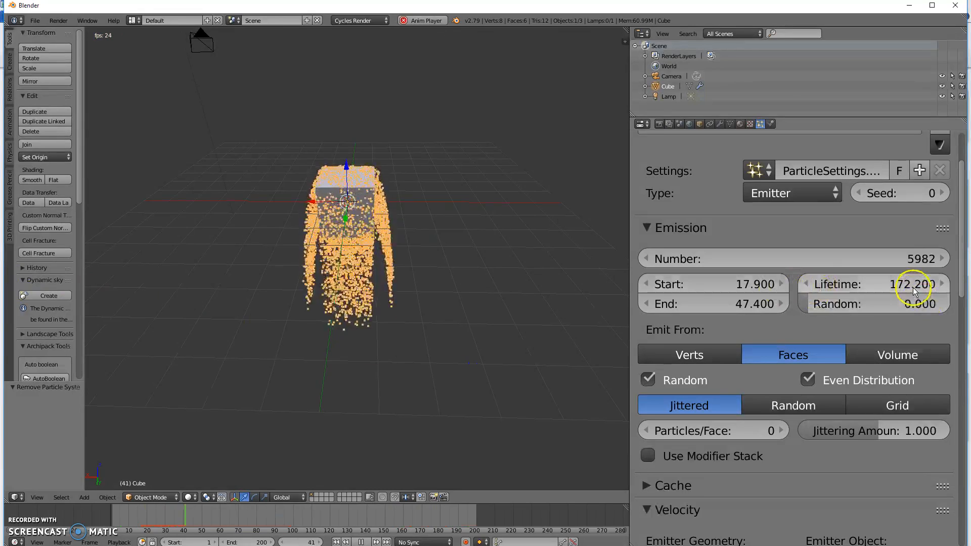
middle_click_drag(572, 198, 557, 230)
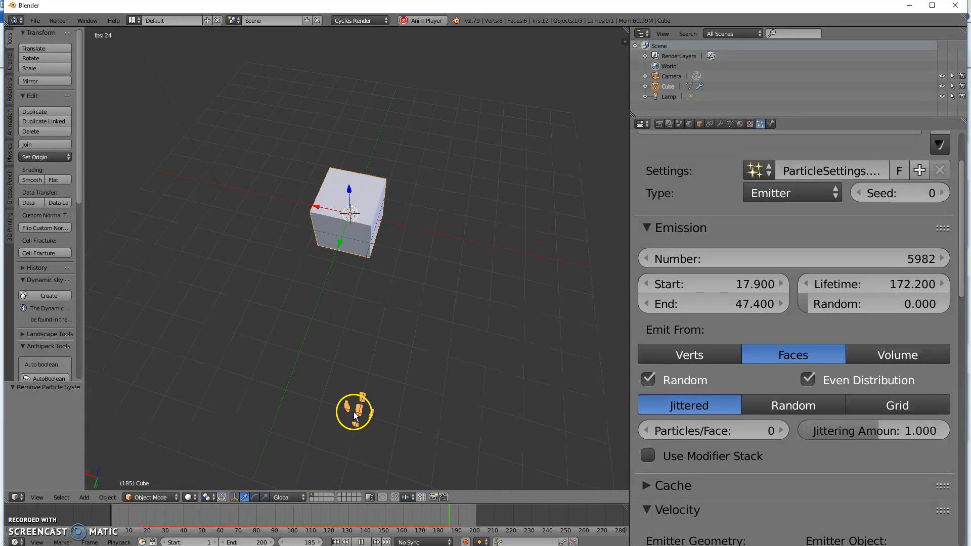
left_click_drag(826, 304, 899, 303)
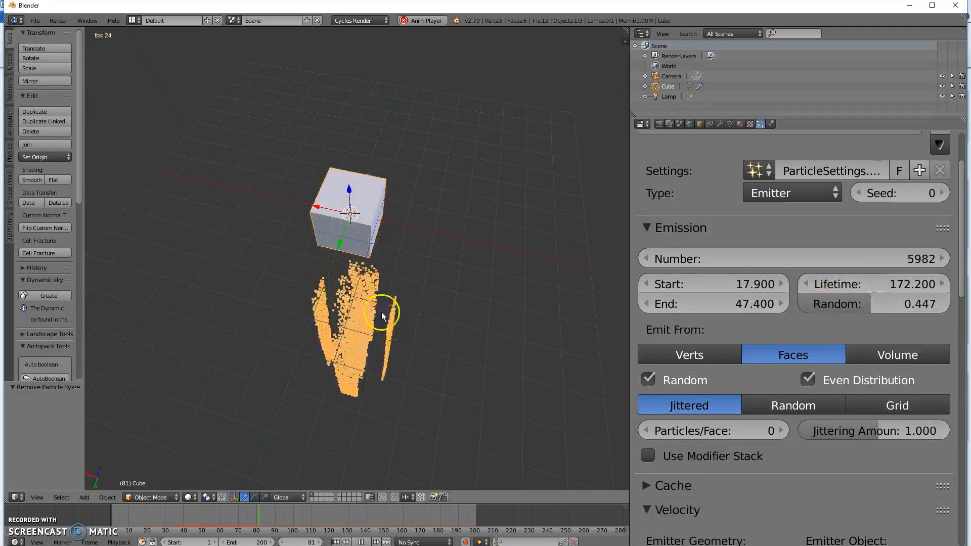
middle_click_drag(516, 405, 509, 364)
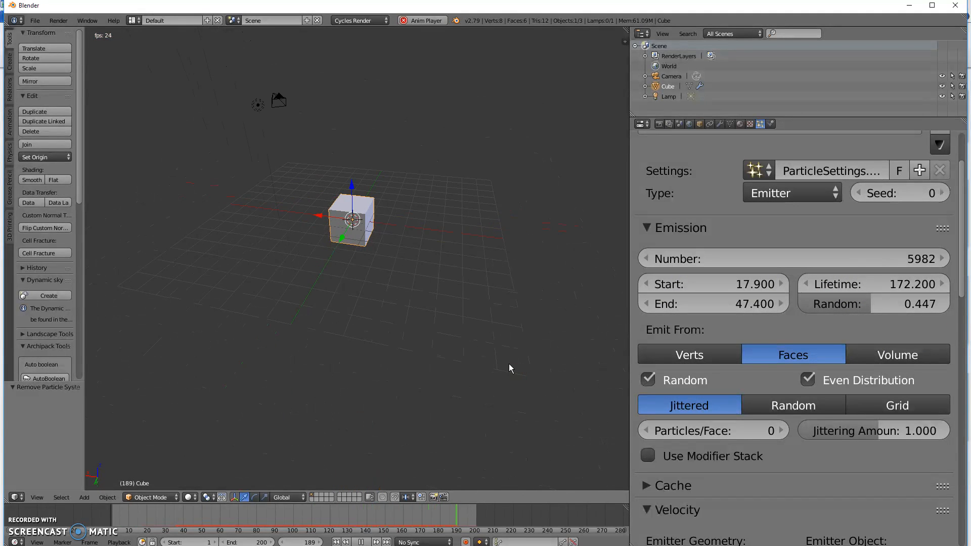
Try emitting the particles from the cube's volume and vertices, and return the emission source to faces
left_click(893, 357)
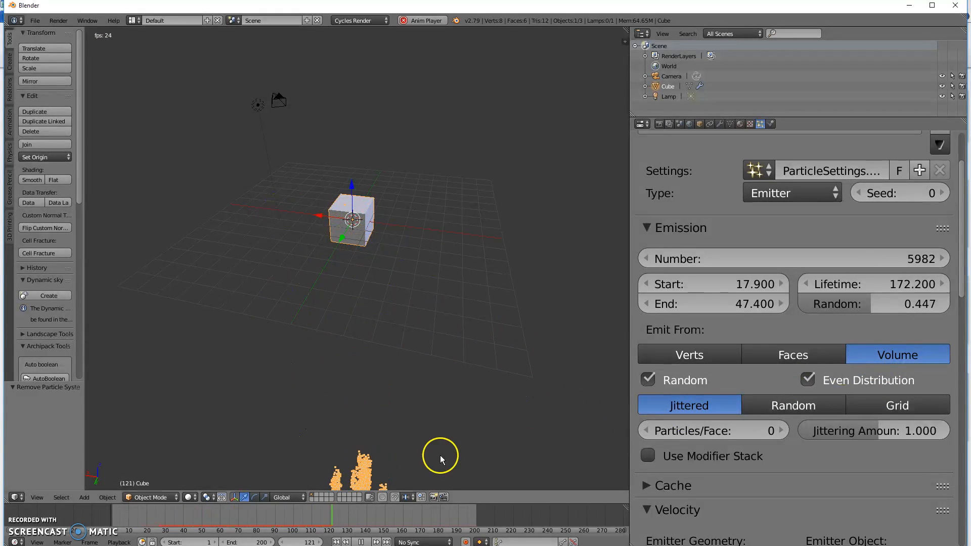
left_click(712, 356)
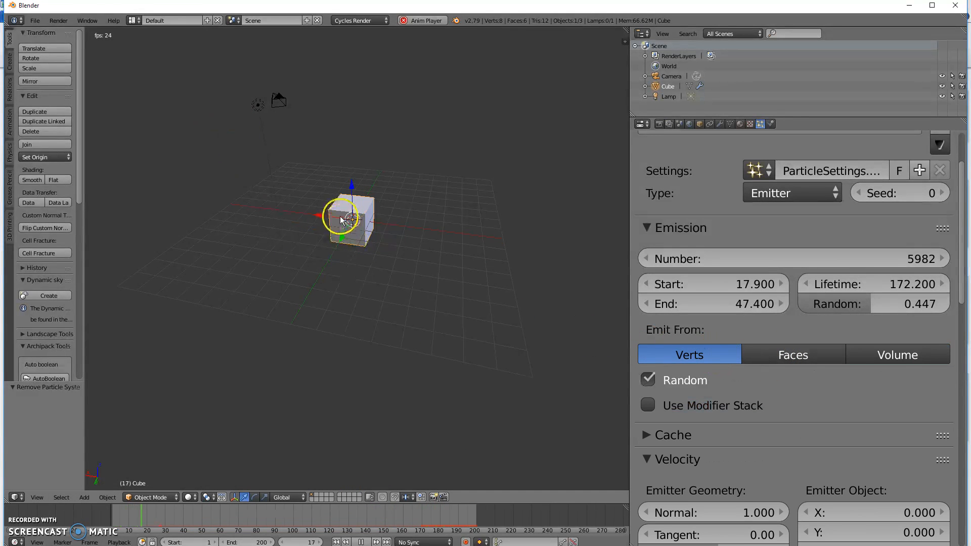
middle_click_drag(347, 347, 420, 358)
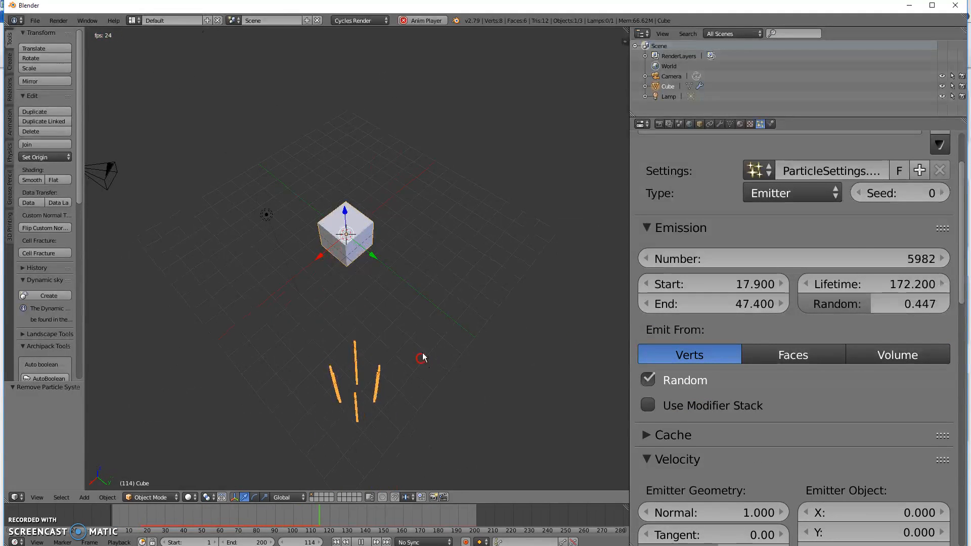
left_click(767, 359)
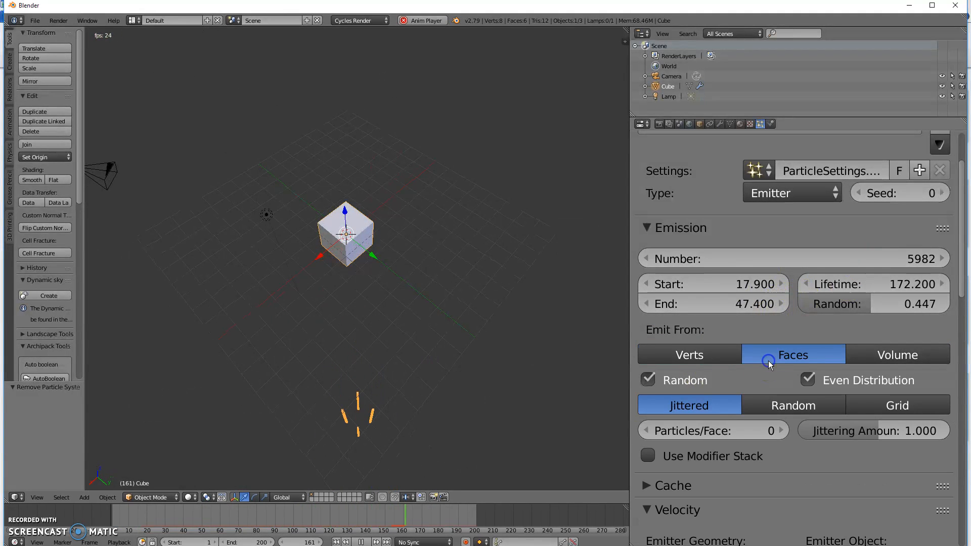
middle_click_drag(362, 335, 347, 310)
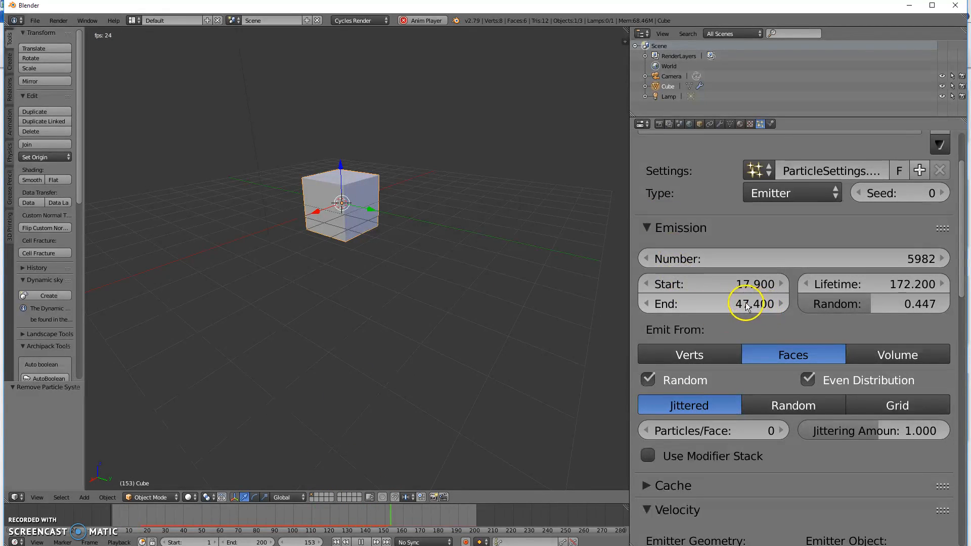
Set the particle emission to start at frame 1 and end at frame 5
left_click(726, 284)
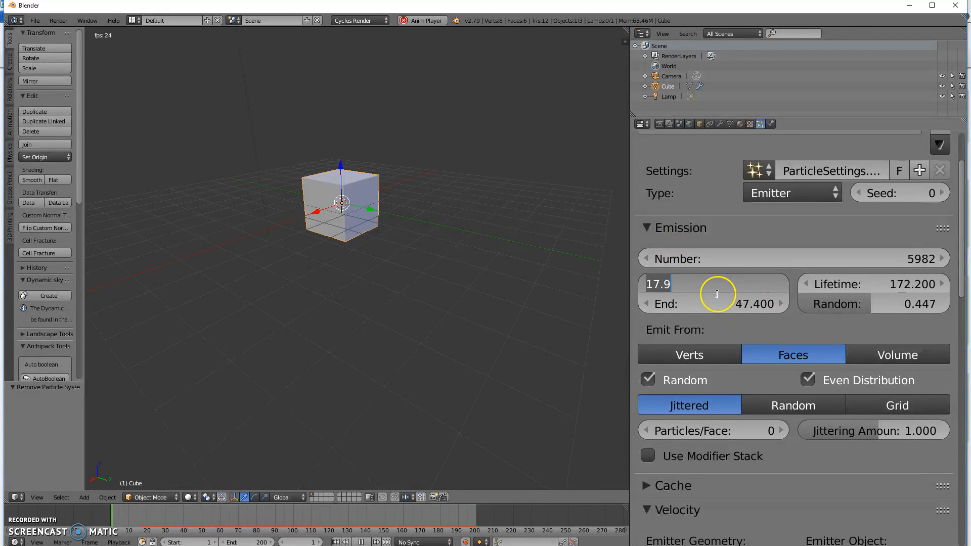
type("1")
key("Return")
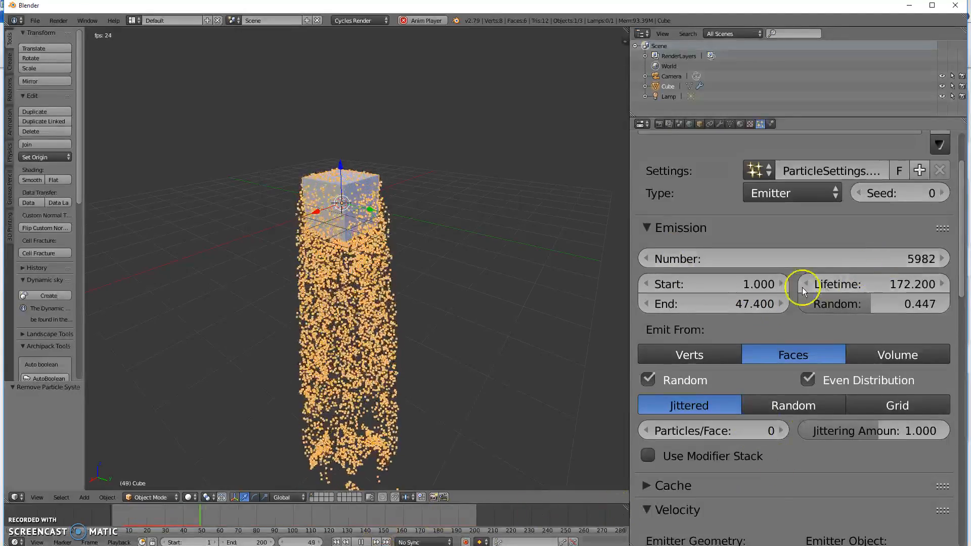
left_click(751, 302)
type("5")
key("Return")
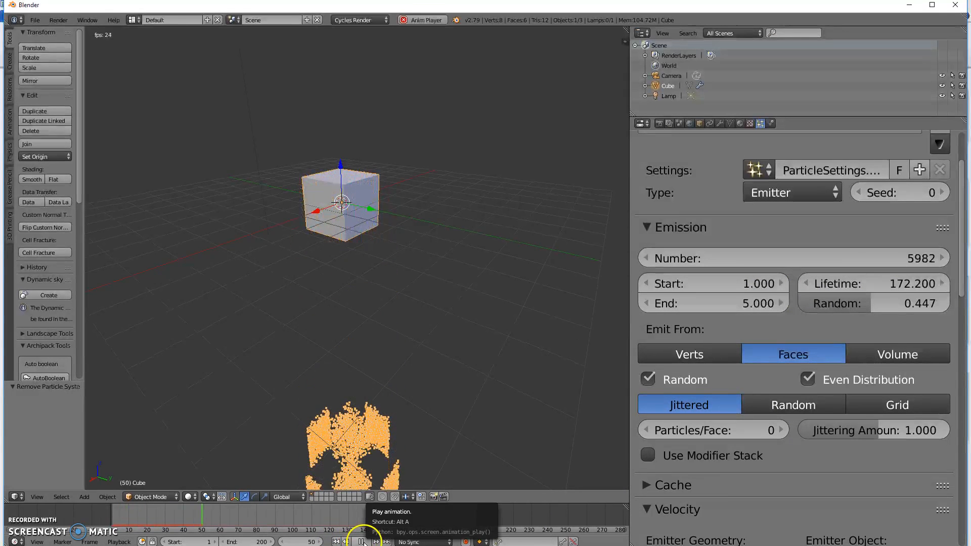
Replay the animation from its first frame, pause it at frame 29 and view the particle burst from another side
left_click(335, 542)
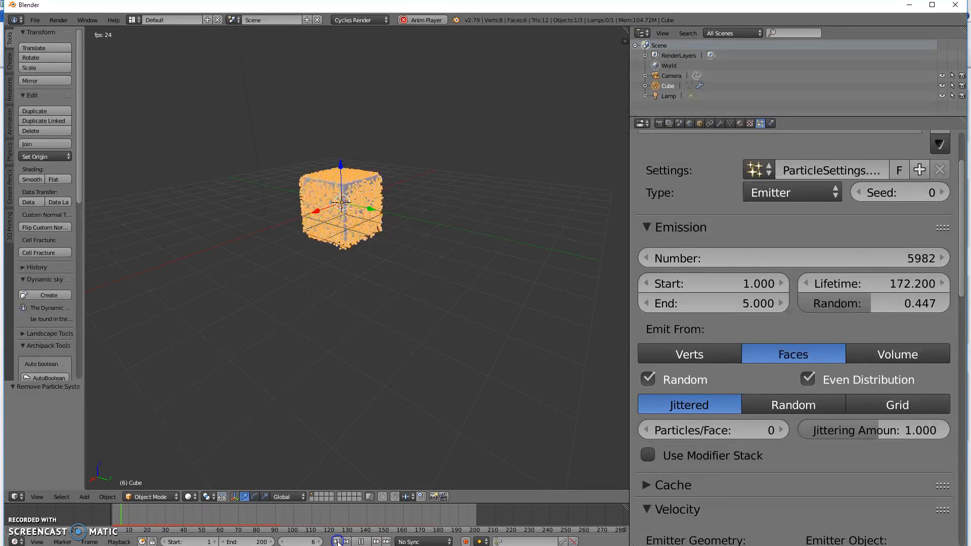
left_click(361, 542)
middle_click_drag(208, 284, 383, 175)
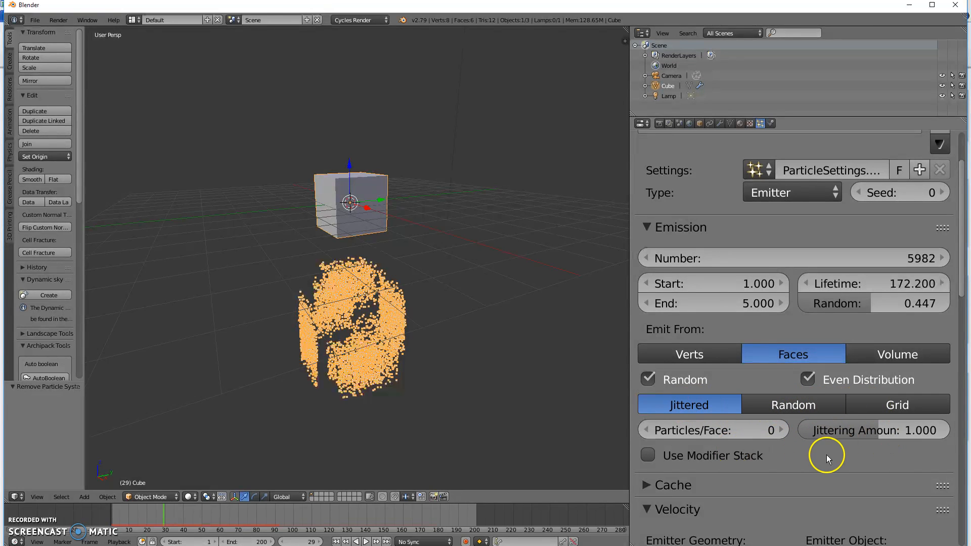
Expand the particle system's cache settings and enable the External cache option
scroll(826, 455, "down", 8)
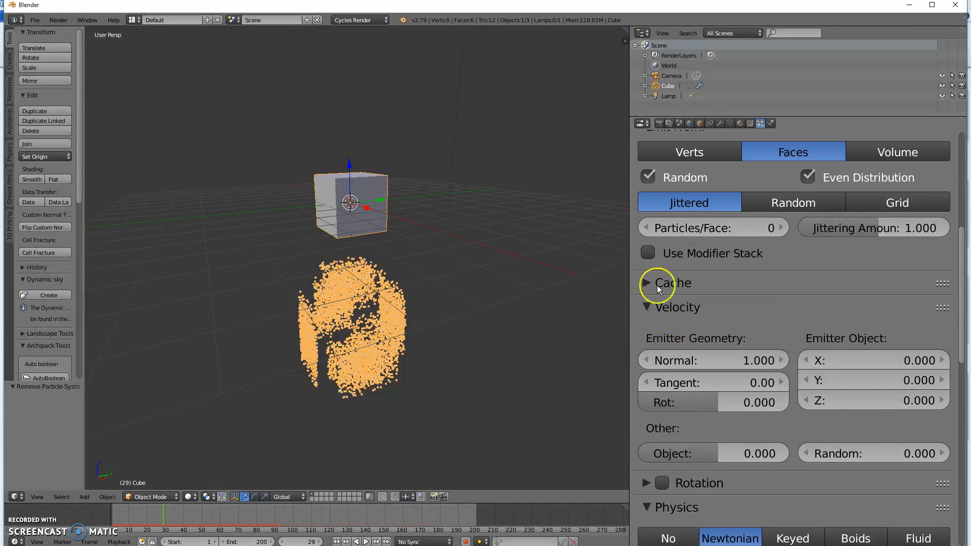
left_click(646, 282)
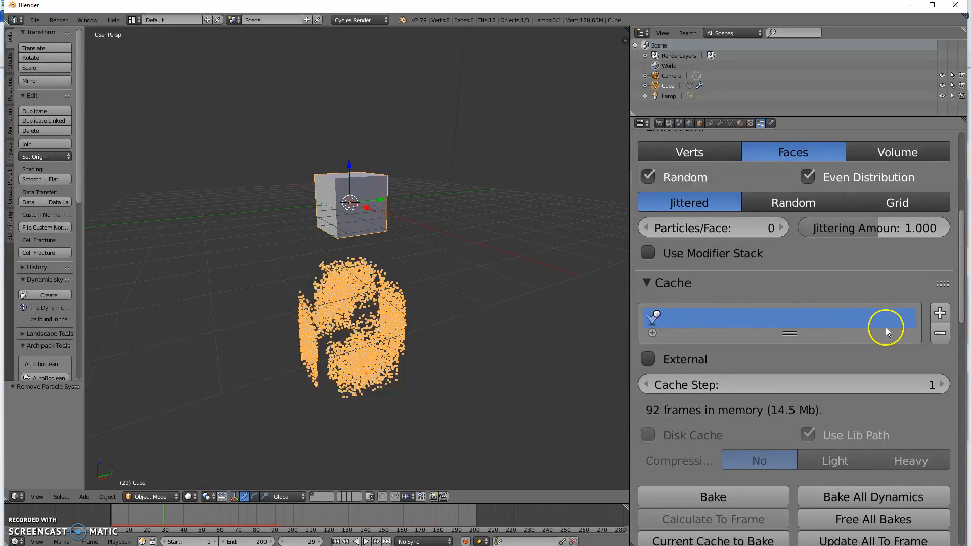
scroll(714, 342, "down", 2)
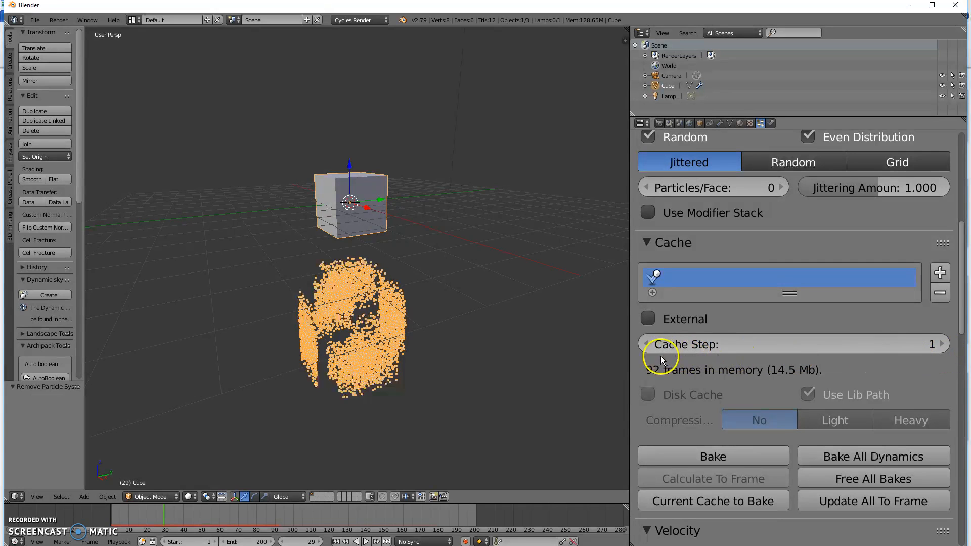
left_click(648, 319)
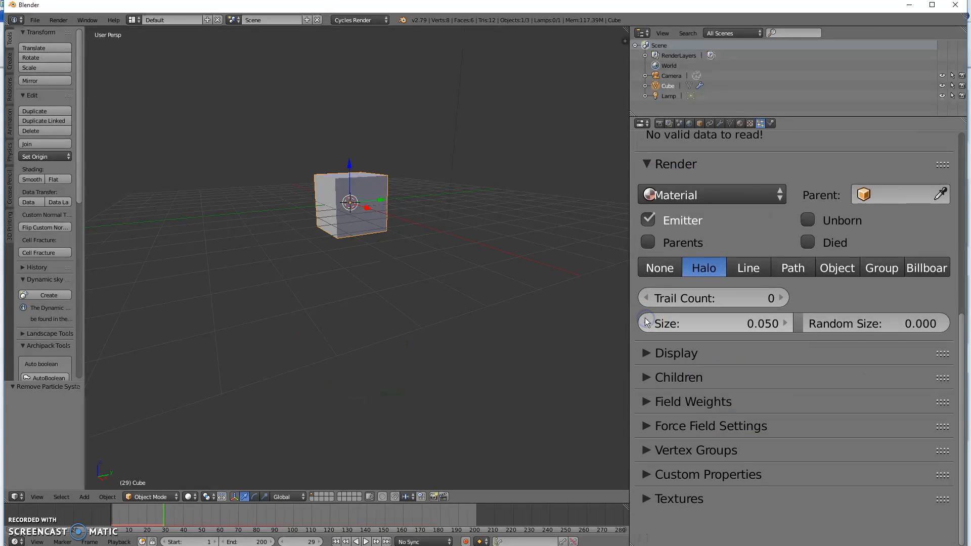
Turn off the External cache option and collapse the particle system's cache settings
scroll(735, 351, "up", 8)
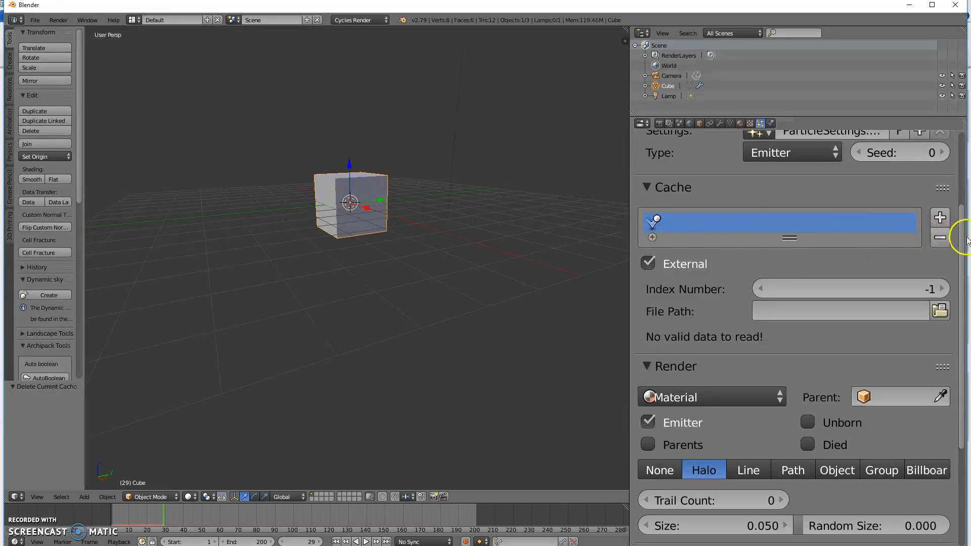
left_click(651, 262)
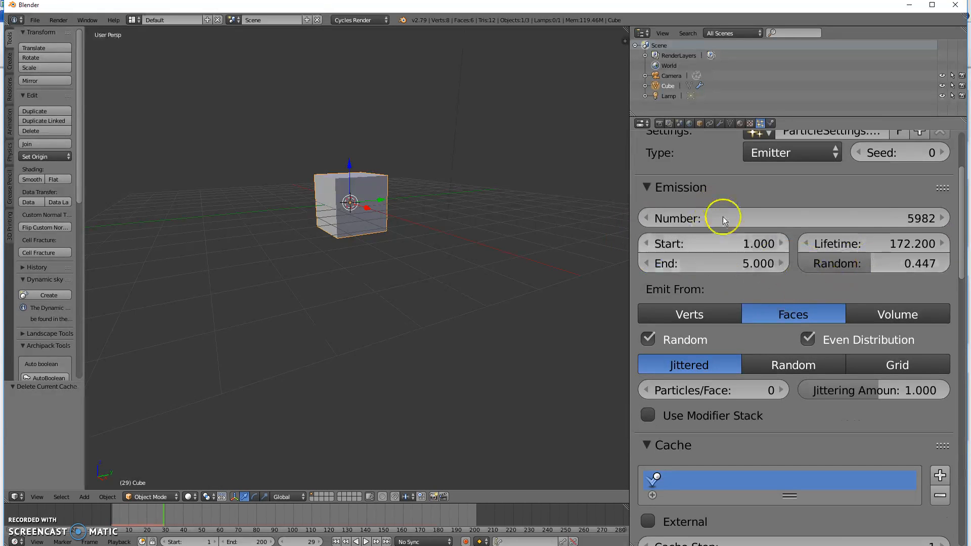
scroll(733, 232, "up", 6)
scroll(753, 270, "down", 13)
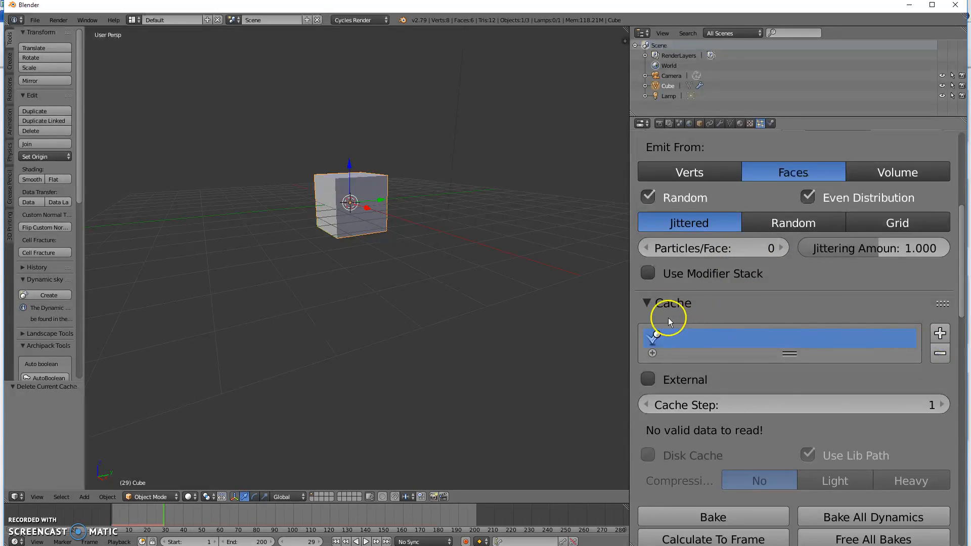
left_click(678, 293)
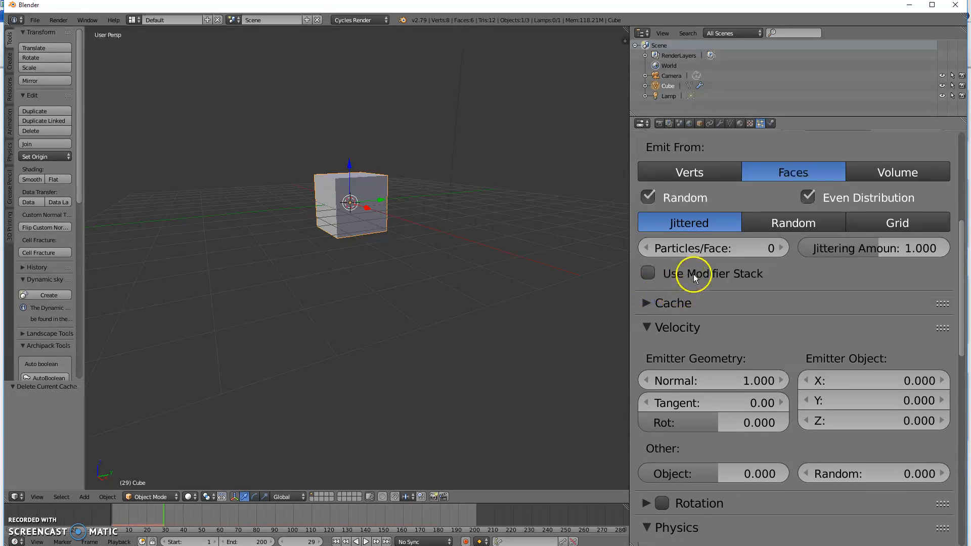
scroll(694, 274, "down", 3)
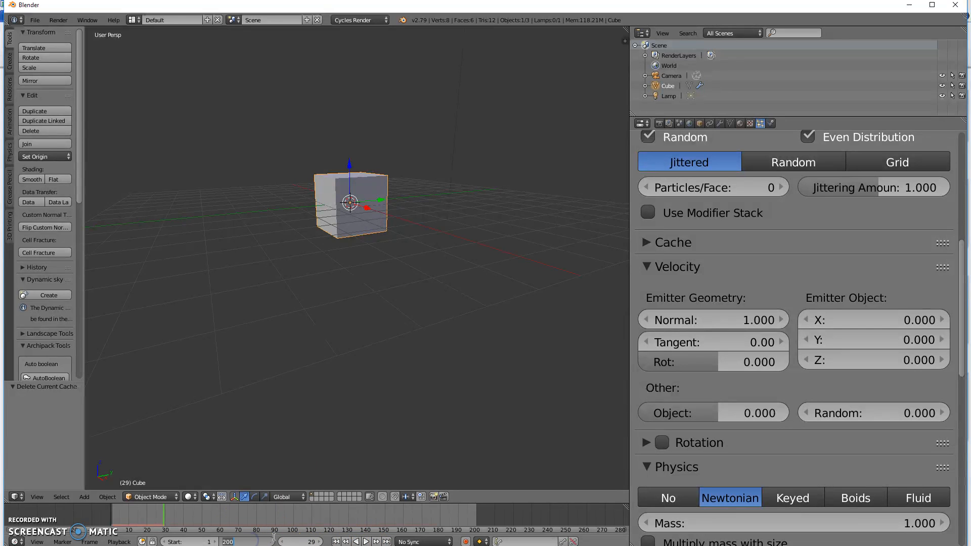
Set the animation's end frame to 150, play it from the start and view the burst from slightly above
type("0")
key("Return")
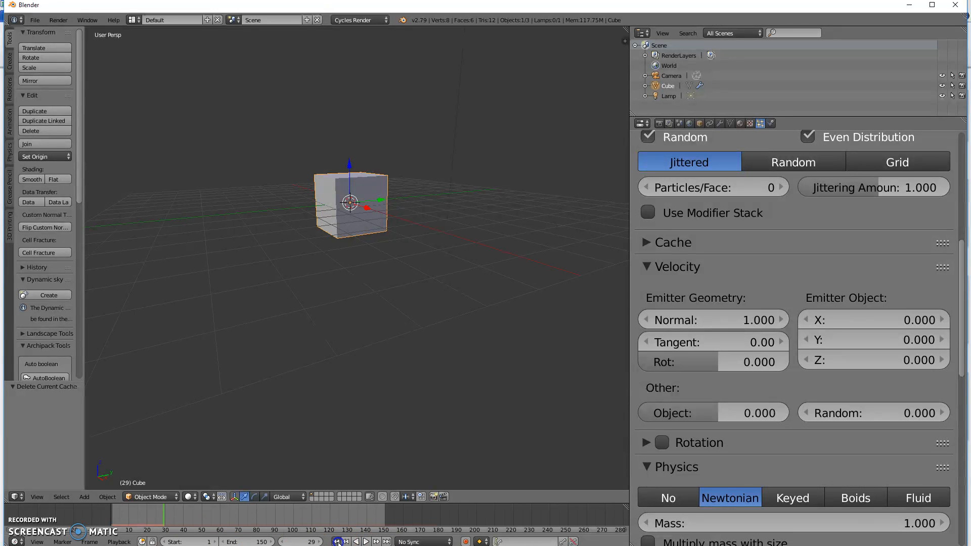
left_click(368, 541)
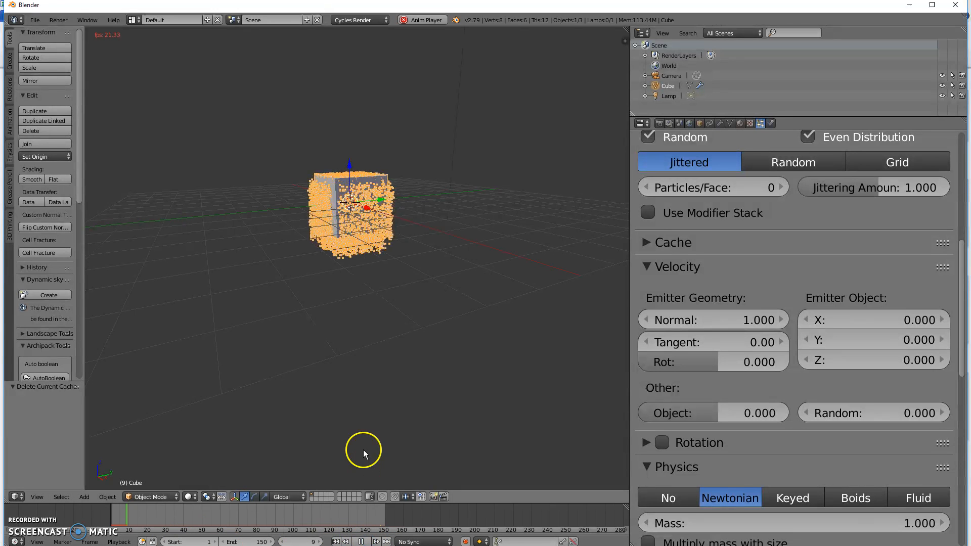
middle_click_drag(417, 384, 419, 390)
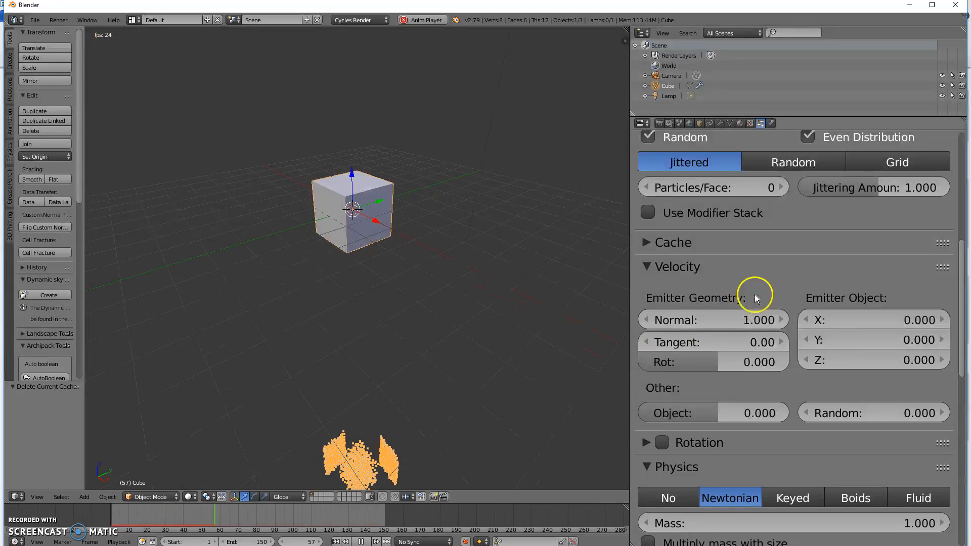
Try a Normal emitter velocity of 33.89 and view the fast-moving particles from below and from the side
scroll(696, 329, "down", 3)
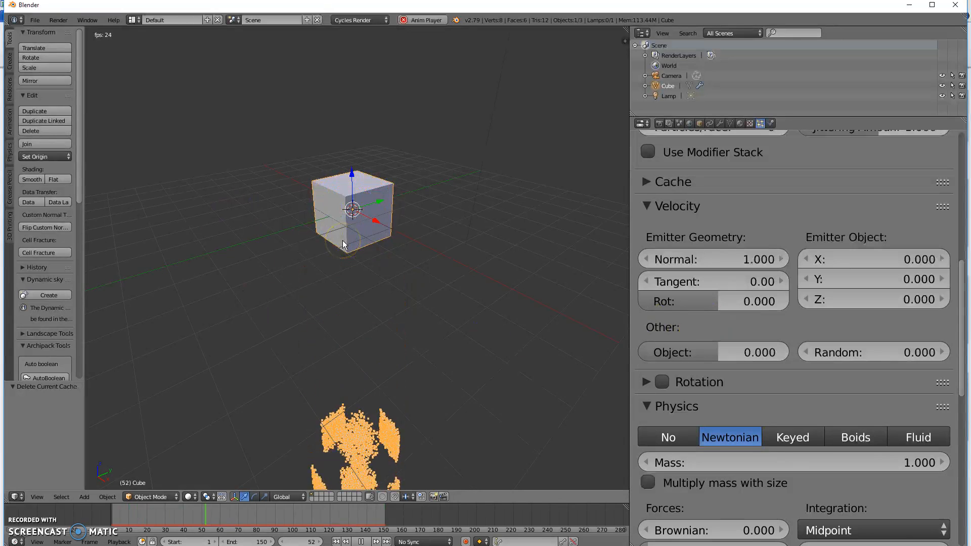
left_click_drag(671, 260, 681, 260)
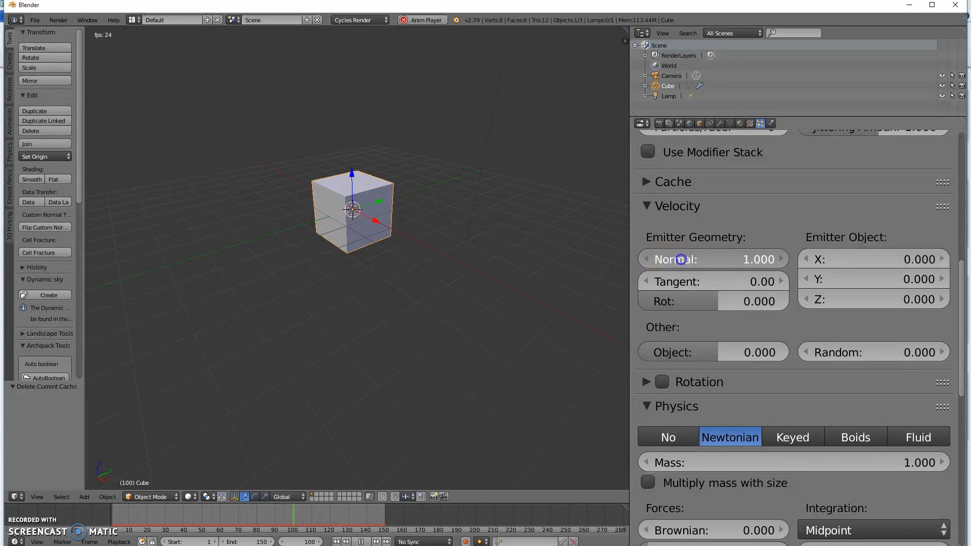
left_click_drag(78, 279, 730, 265)
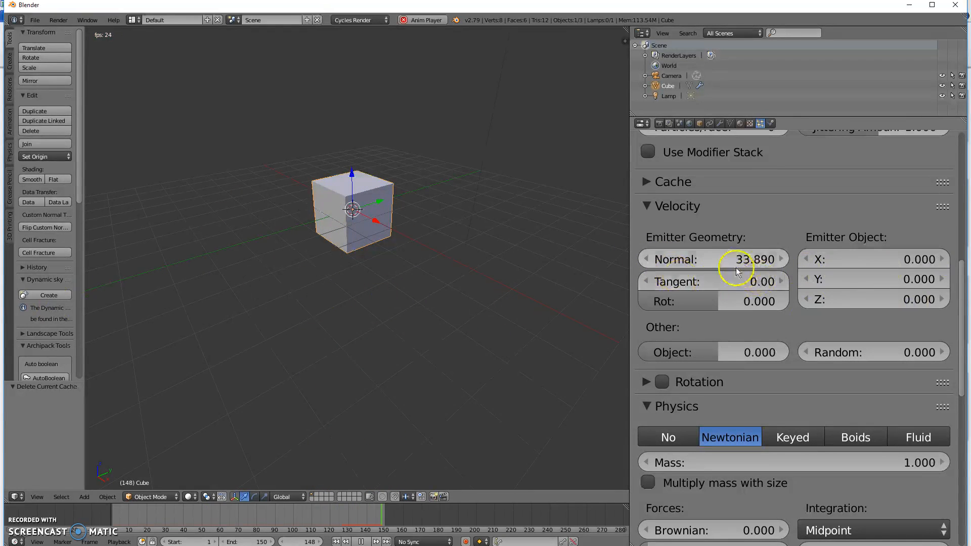
middle_click_drag(282, 339, 343, 273)
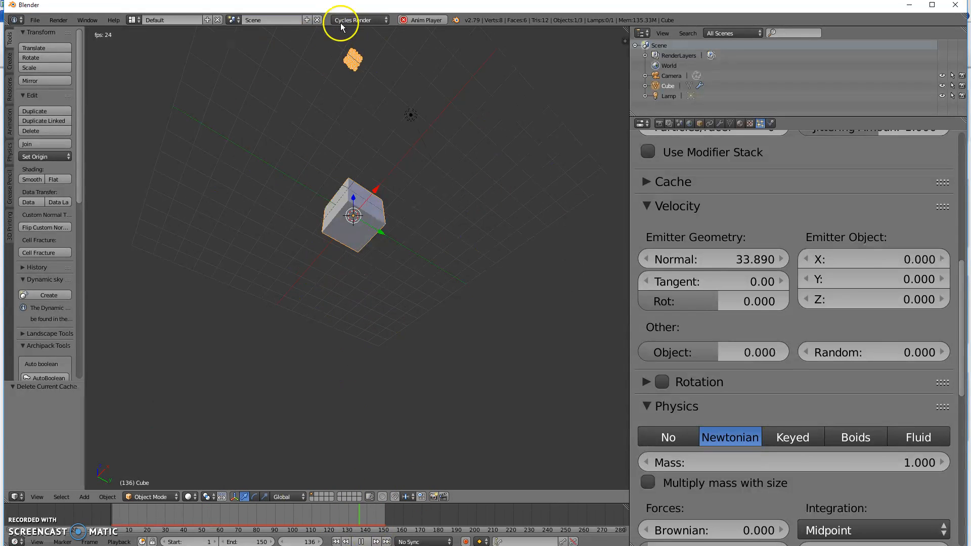
middle_click_drag(478, 211, 384, 283)
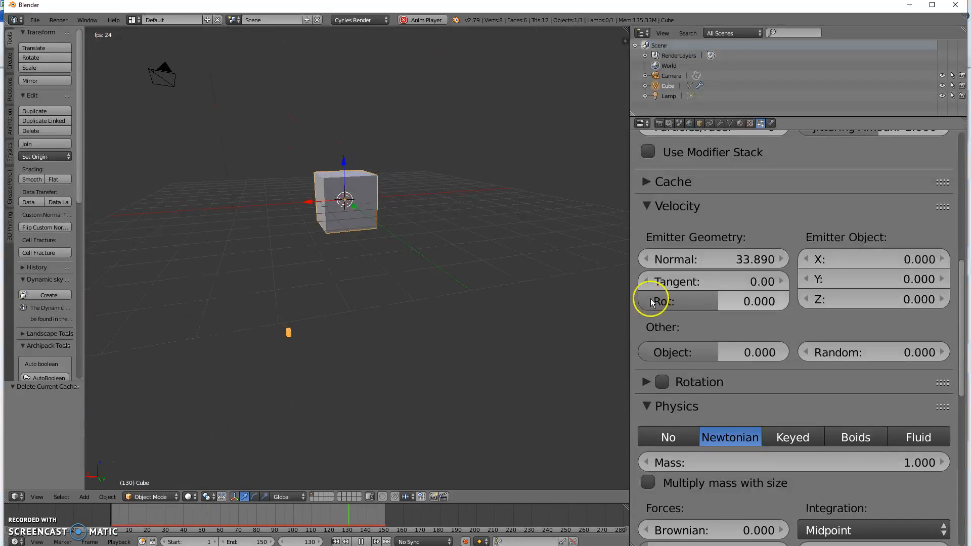
Try an emitter object Z velocity of 12.77 and watch the particles from farther away
scroll(832, 301, "down", 4)
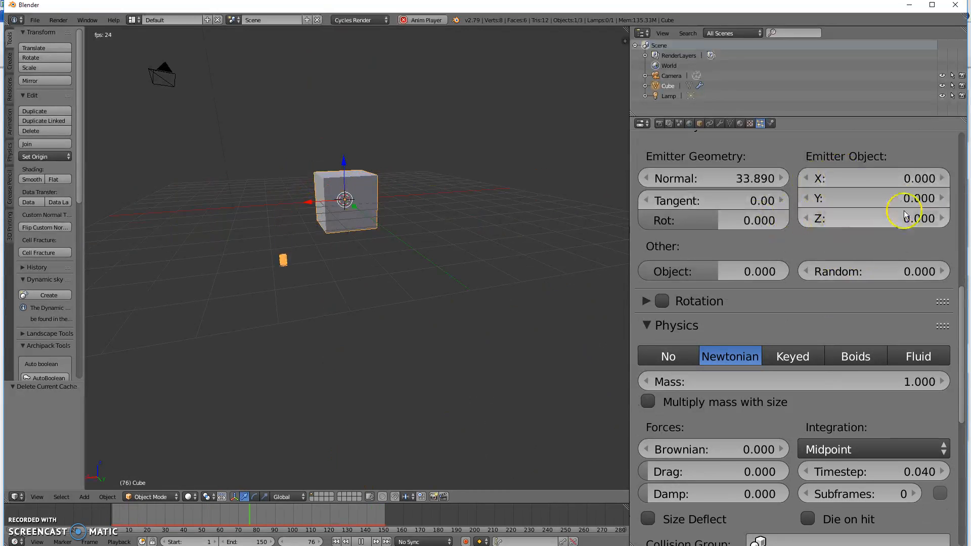
left_click_drag(827, 218, 882, 220)
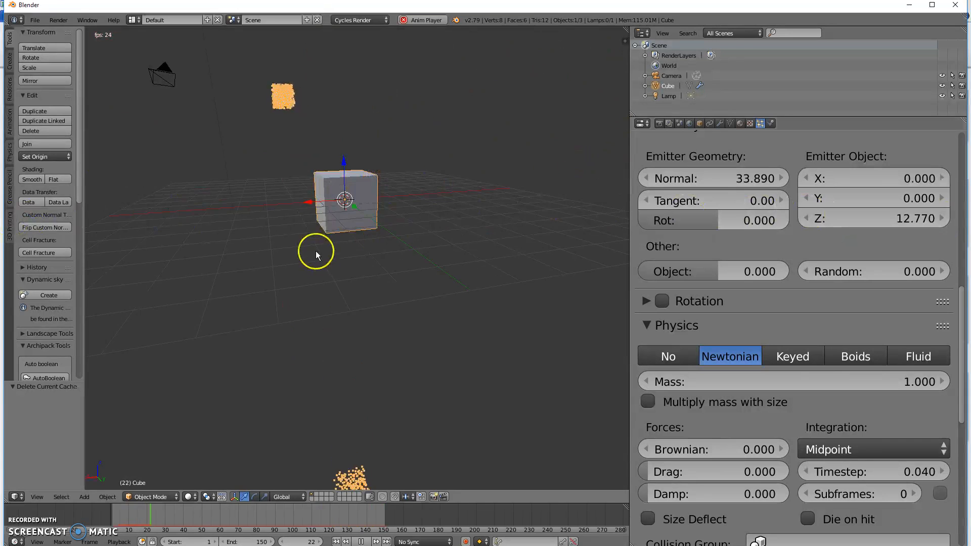
scroll(321, 246, "down", 7)
scroll(332, 253, "down", 2)
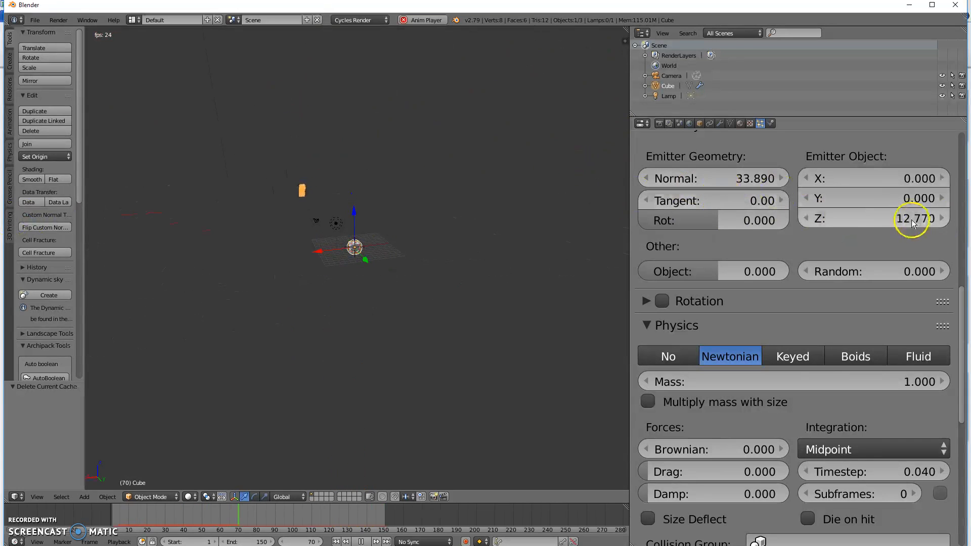
Try raising the emitter object Z velocity in stages up to 48.87 and view the spreading particles from several angles
left_click_drag(846, 221, 885, 221)
left_click_drag(458, 216, 548, 245)
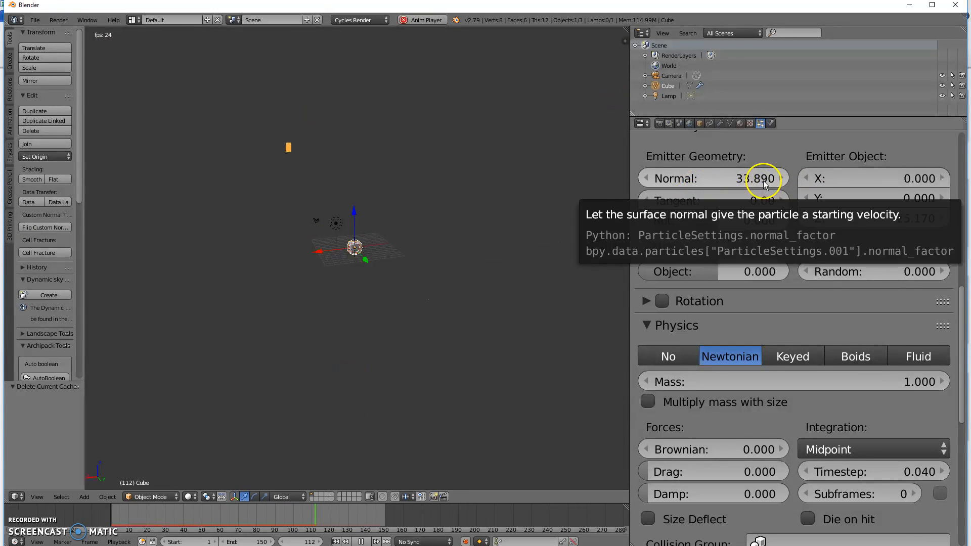
mouse_move(855, 224)
left_mouse_down()
mouse_move(247, 223)
mouse_move(853, 225)
left_mouse_up()
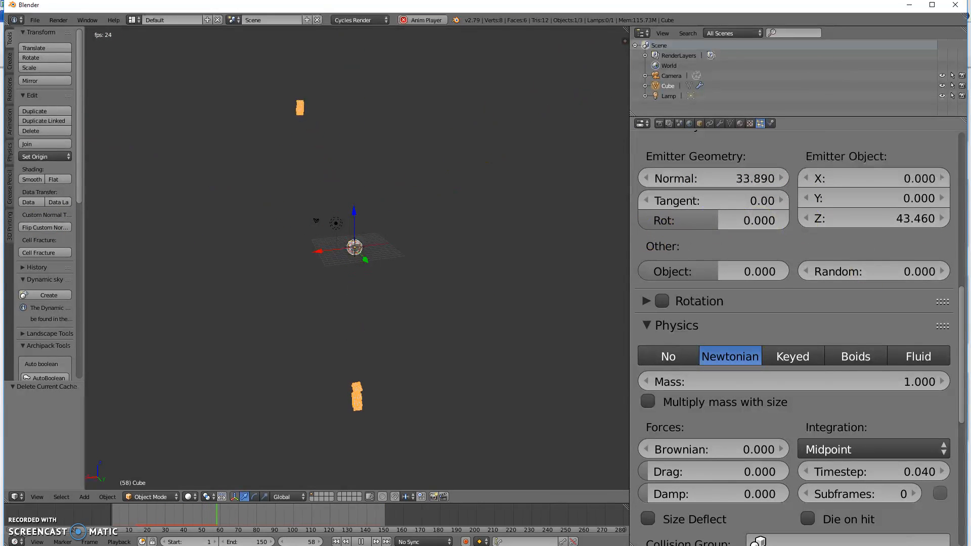
left_click_drag(883, 219, 860, 234)
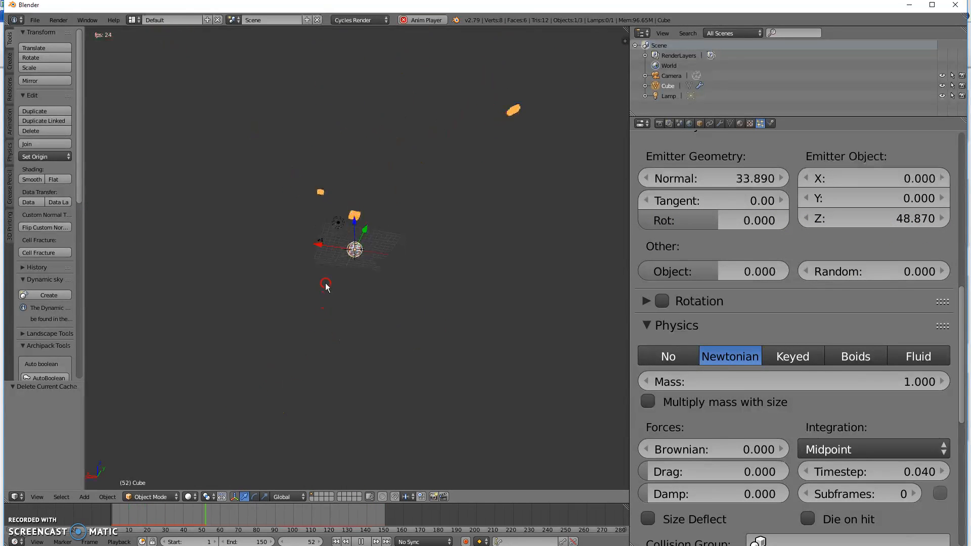
middle_click_drag(328, 330, 317, 282)
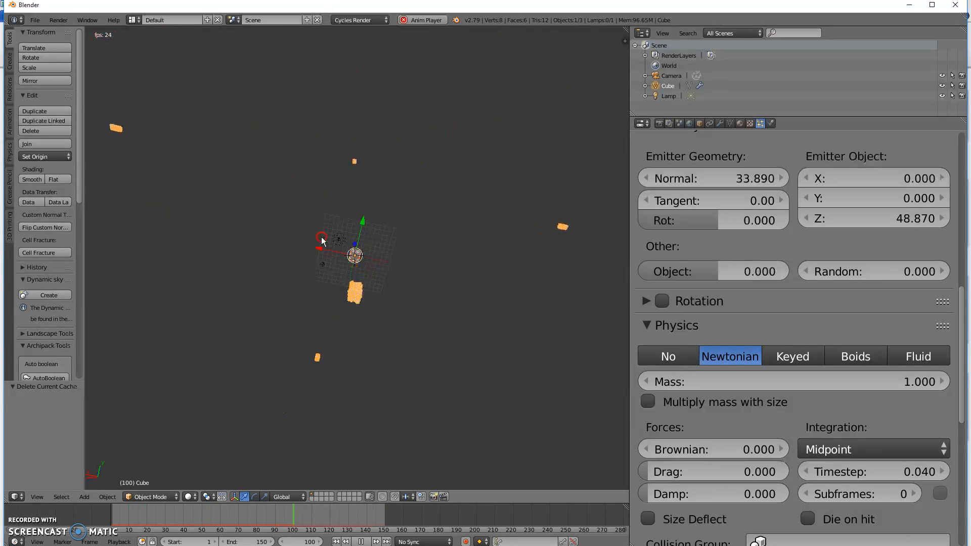
middle_click_drag(320, 238, 329, 277)
middle_click_drag(325, 331, 329, 373)
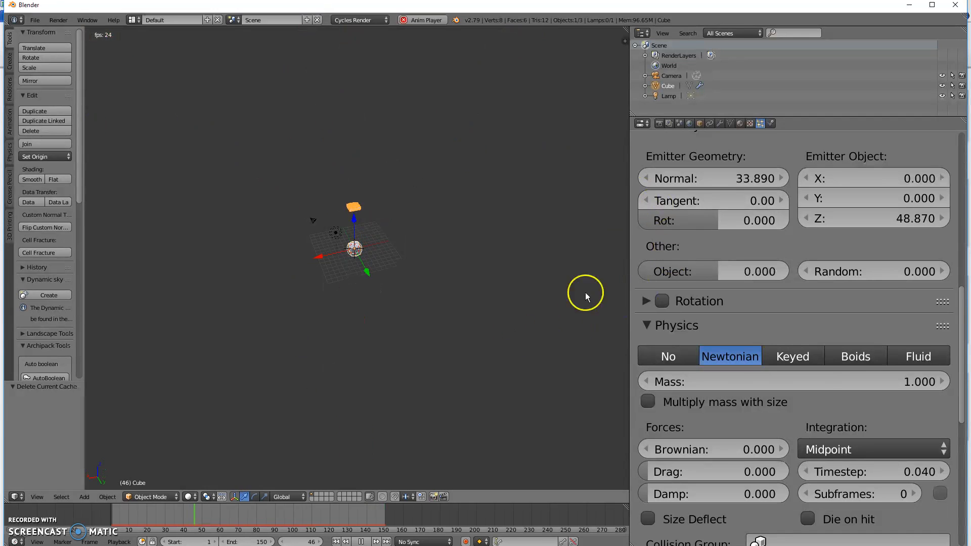
Set the emitter object Z velocity to 1
left_click_drag(927, 213, 880, 219)
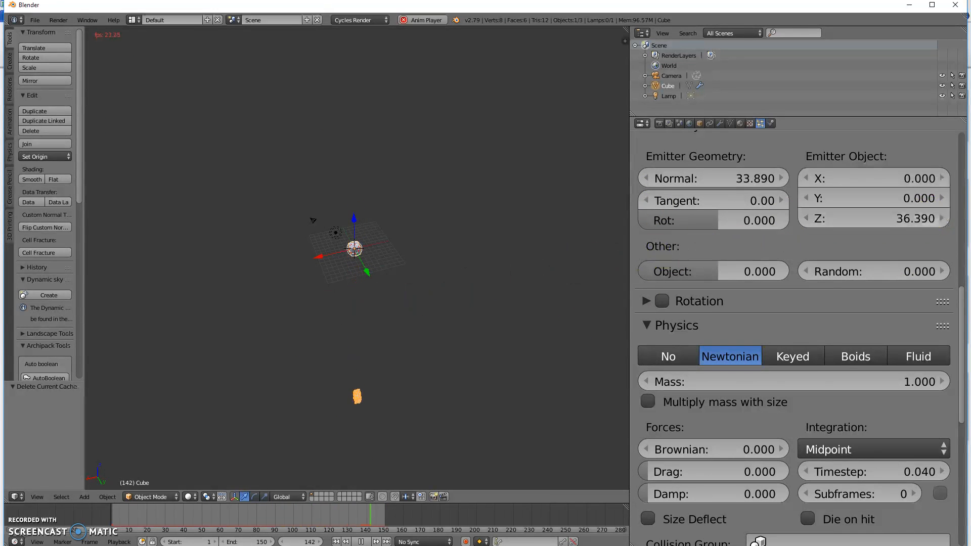
left_click(879, 219)
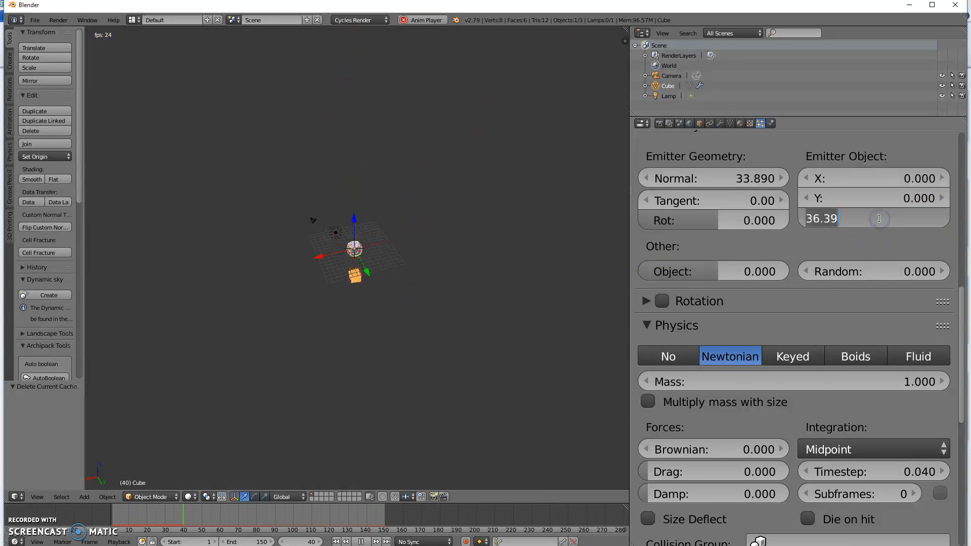
key("Return")
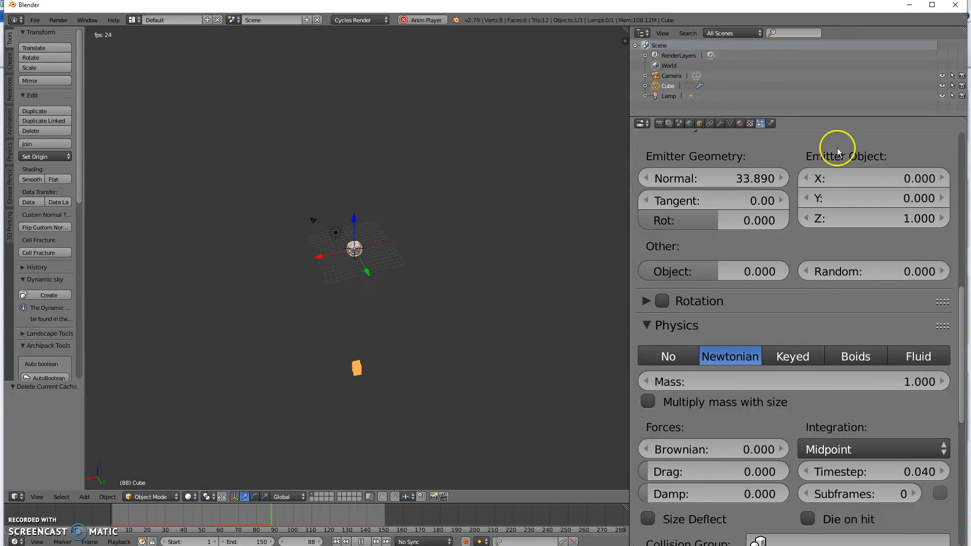
Set the Normal emitter velocity to 2 and view the particle burst around the cube up close
left_click(715, 178)
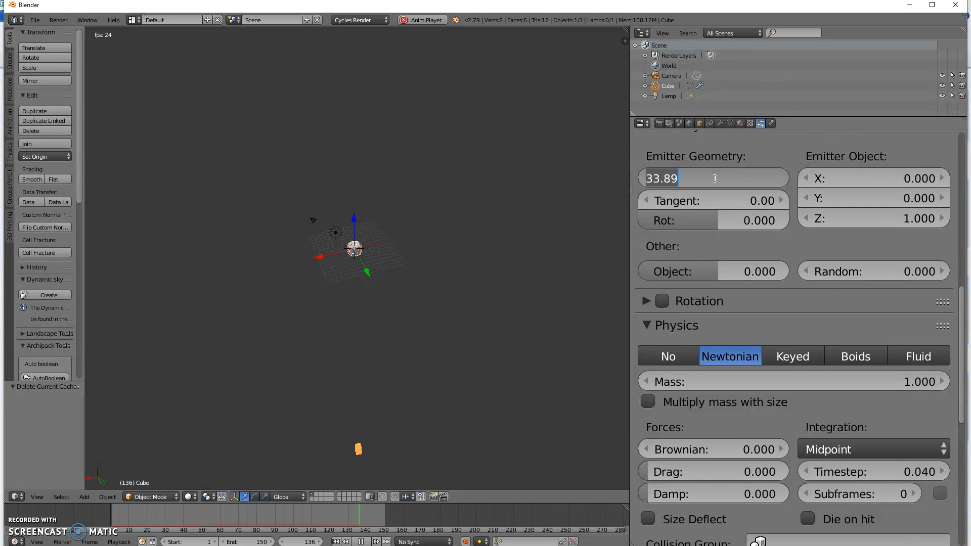
type("2")
key("Return")
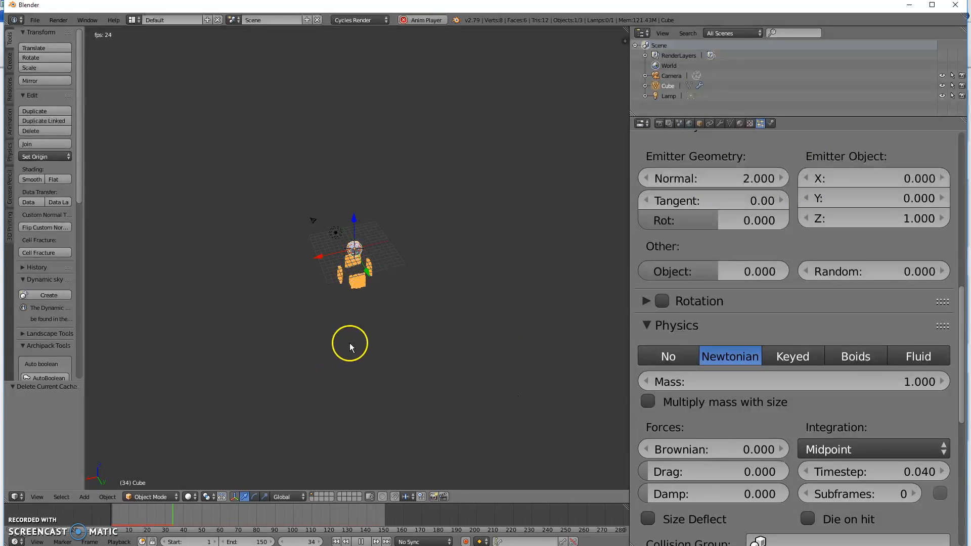
scroll(347, 332, "up", 5)
middle_click_drag(477, 436, 348, 328)
scroll(348, 328, "up", 2)
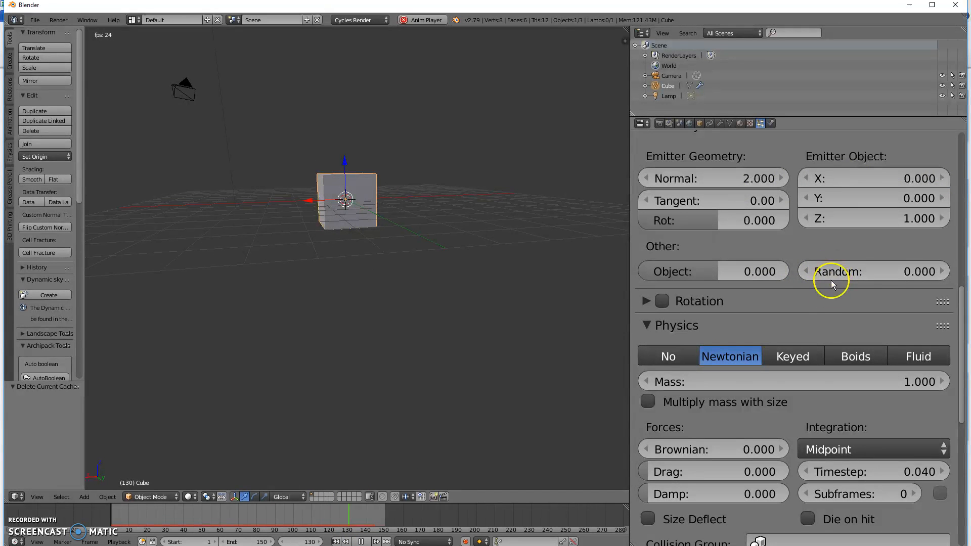
Set the Random velocity to 4.67 and view the scattered particle cloud from several angles and distances
scroll(792, 346, "down", 3)
scroll(794, 329, "up", 10)
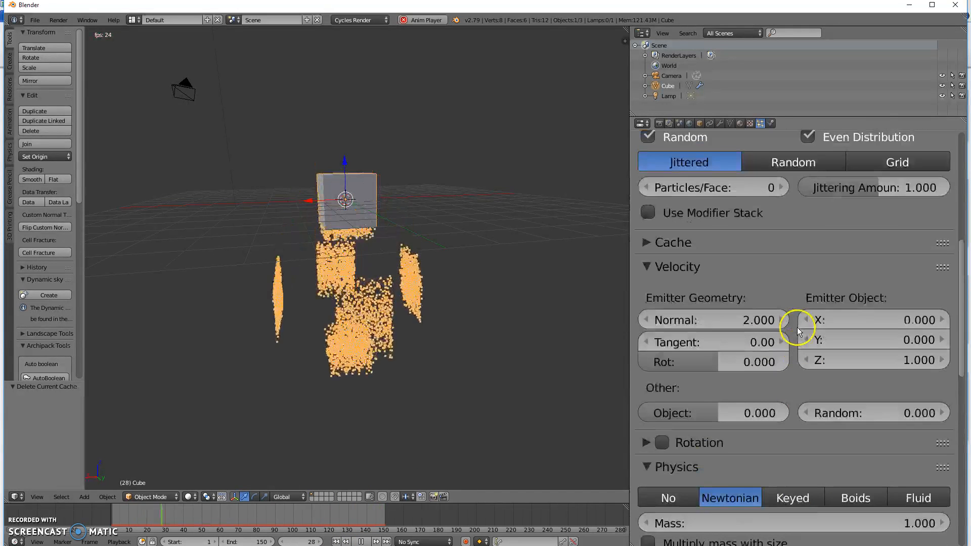
scroll(794, 323, "up", 1)
scroll(793, 323, "down", 4)
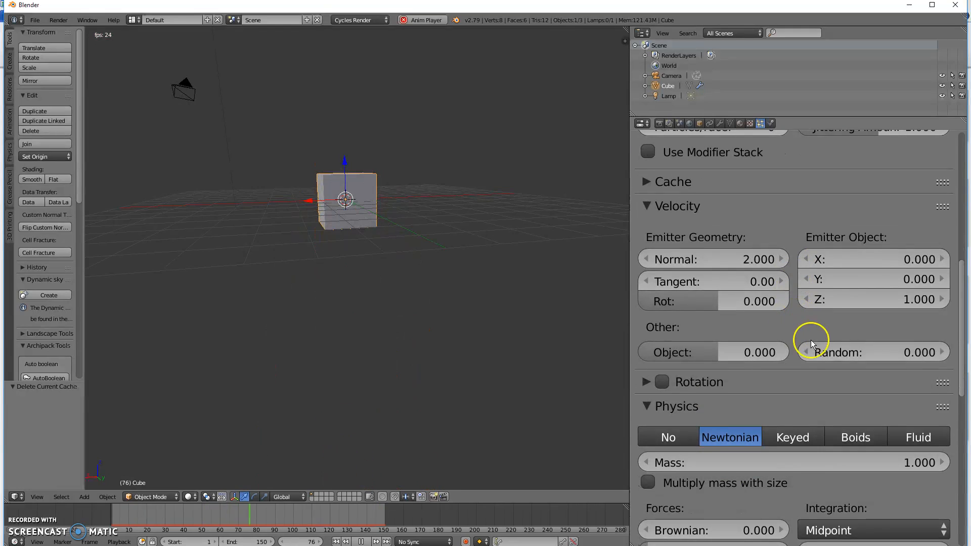
left_click(822, 351)
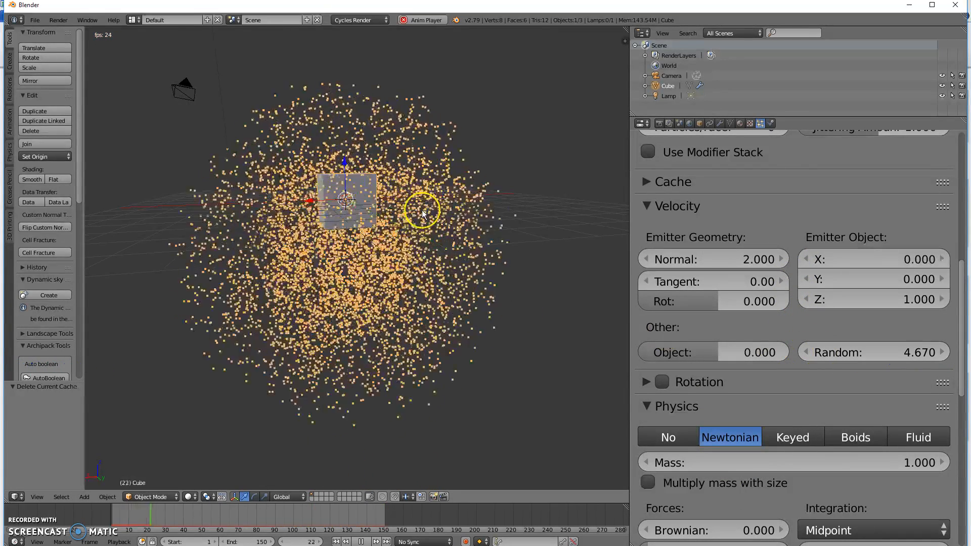
middle_click_drag(380, 251, 435, 324)
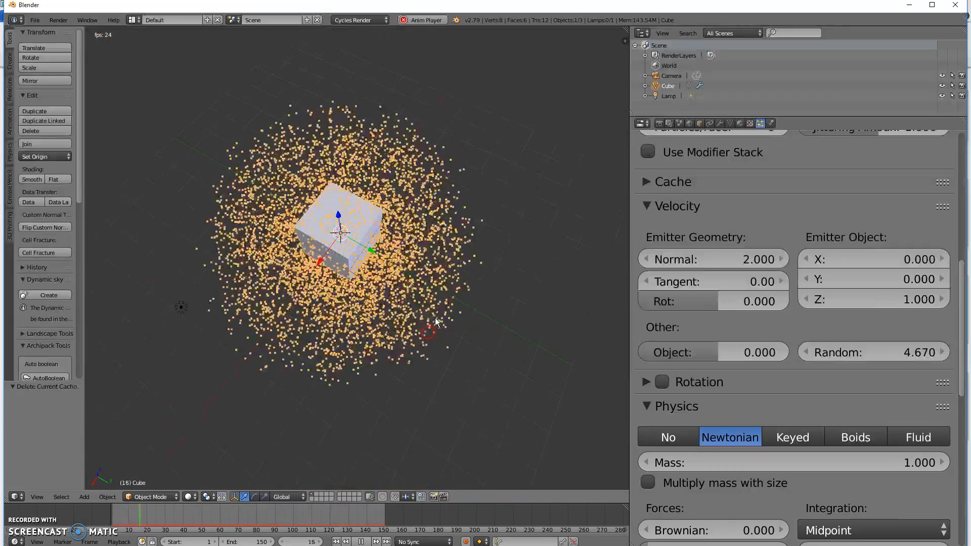
scroll(413, 278, "down", 5)
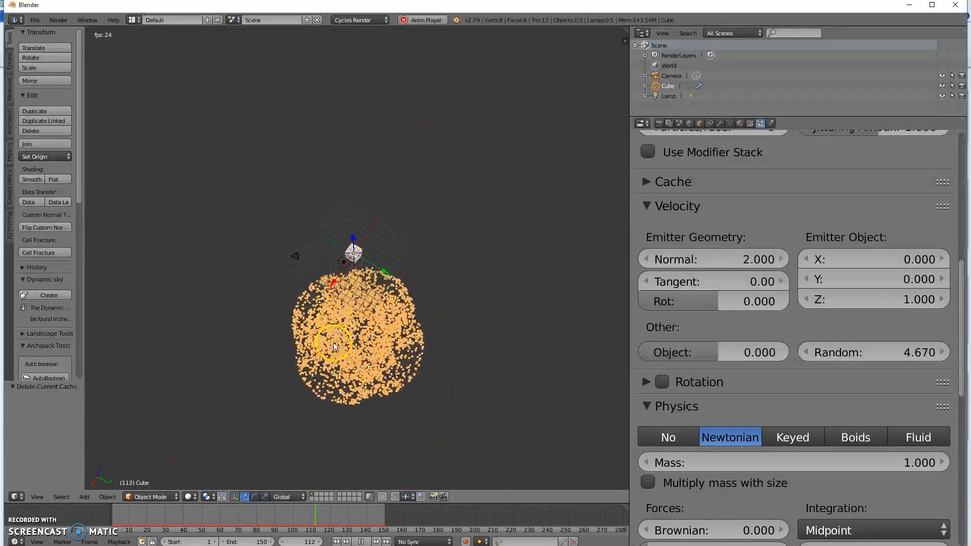
middle_click_drag(381, 397, 325, 353)
scroll(325, 329, "up", 6)
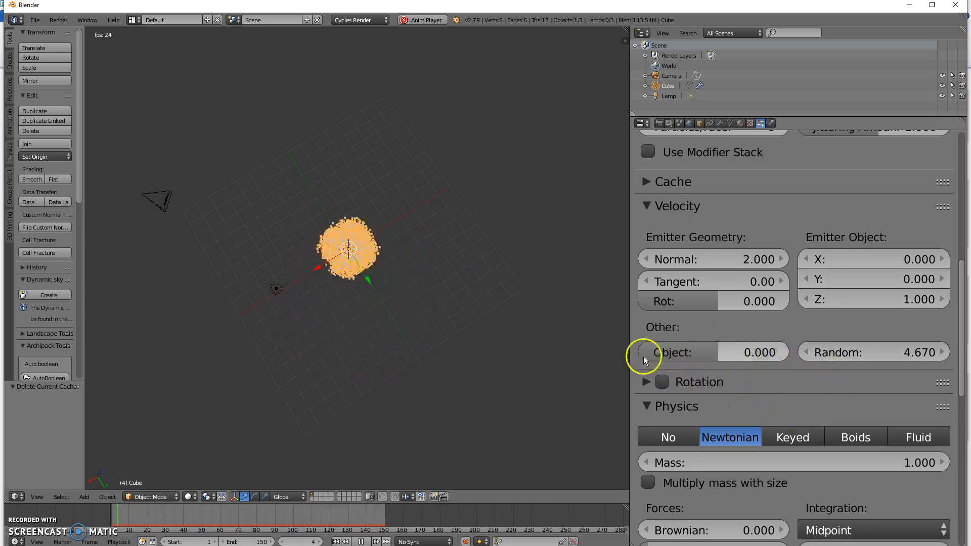
Try the No physics type, view the particles on the cube's surface up close, and switch back to Newtonian physics
scroll(806, 393, "down", 1)
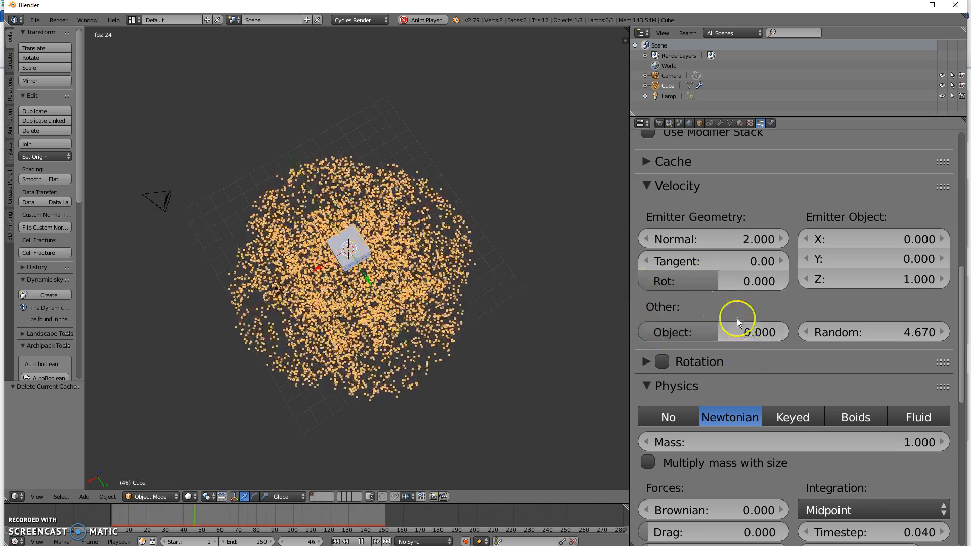
scroll(773, 378, "down", 4)
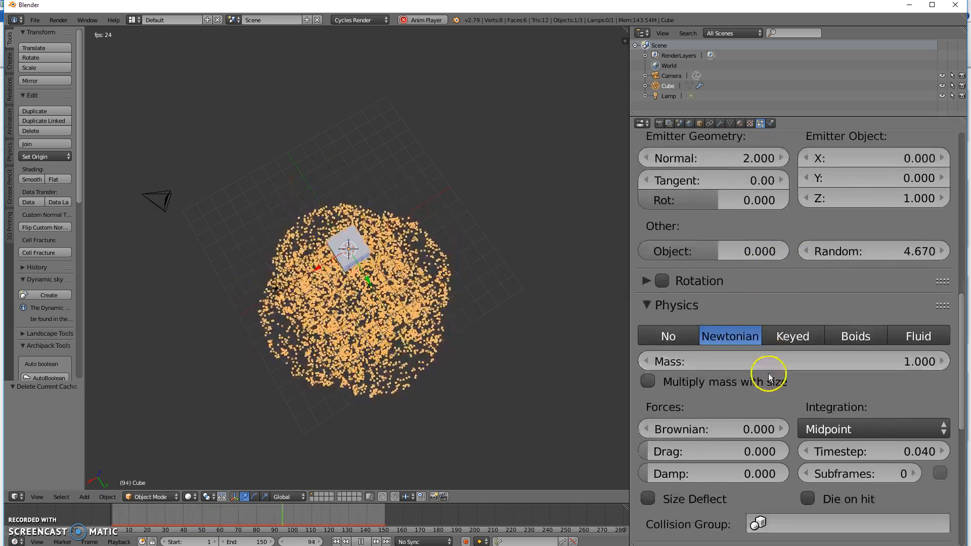
left_click(667, 336)
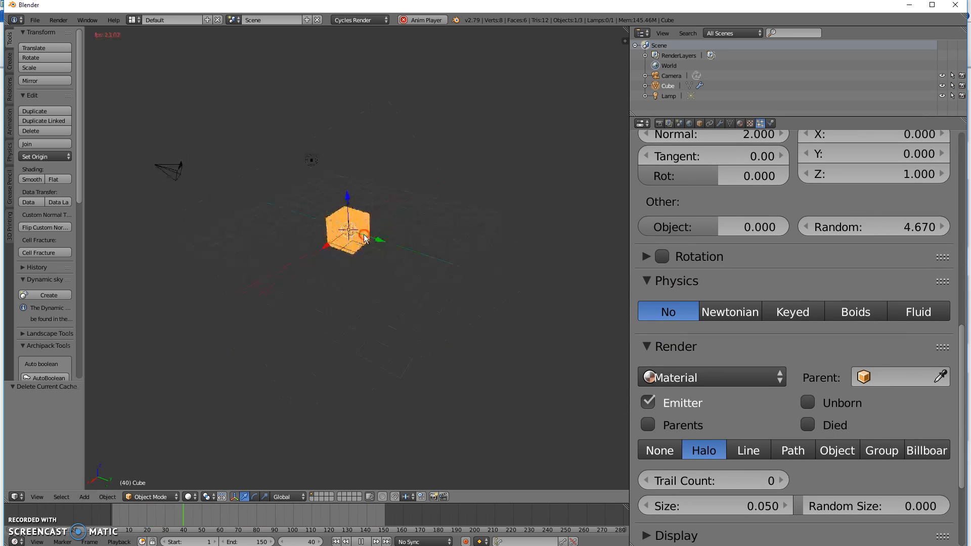
scroll(316, 225, "up", 3)
middle_click_drag(334, 229, 318, 215)
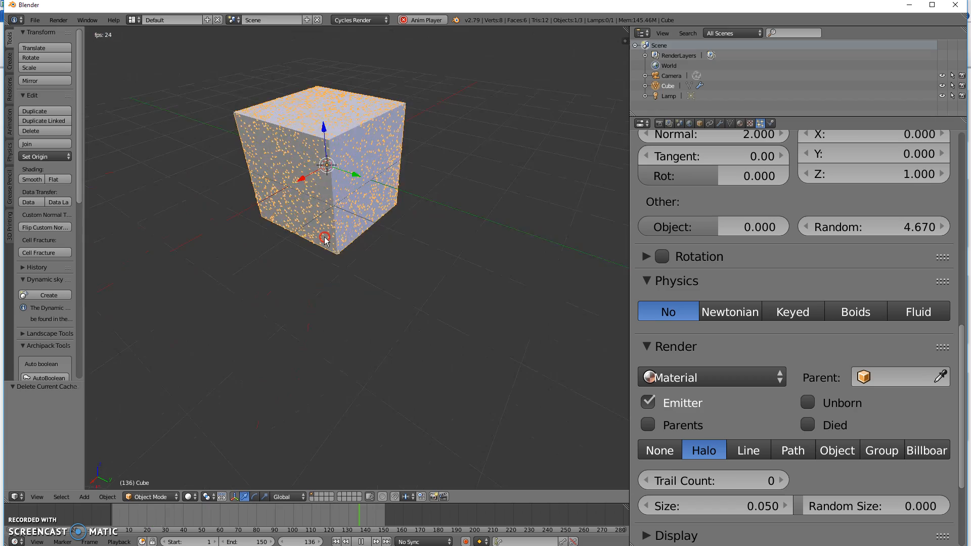
left_click(726, 312)
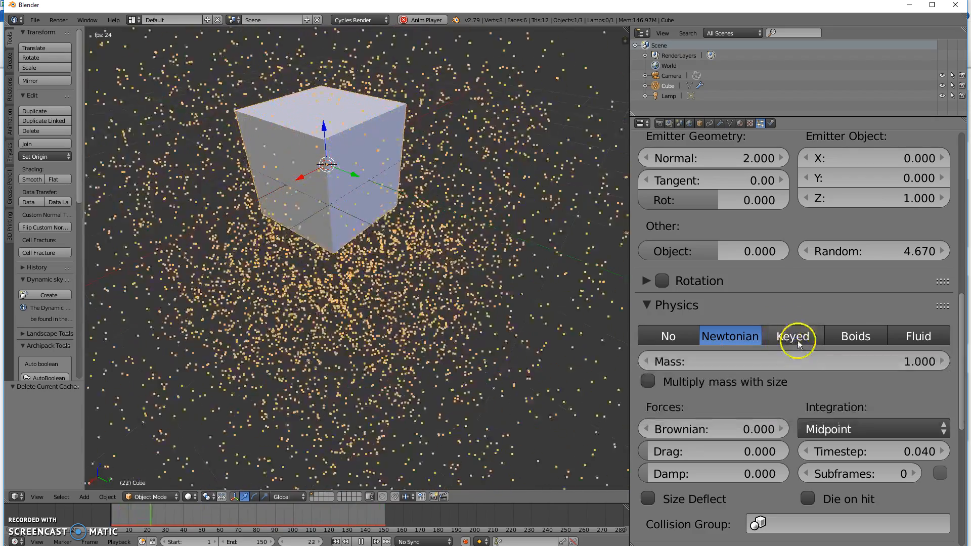
Try the Boids physics type, watch the particles around the cube and look over the flight settings
left_click(861, 336)
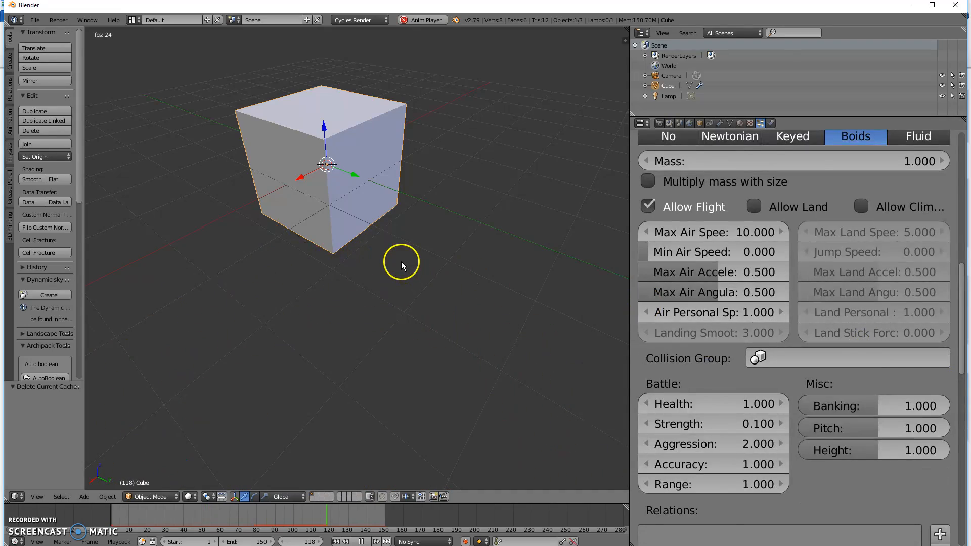
scroll(812, 252, "up", 8)
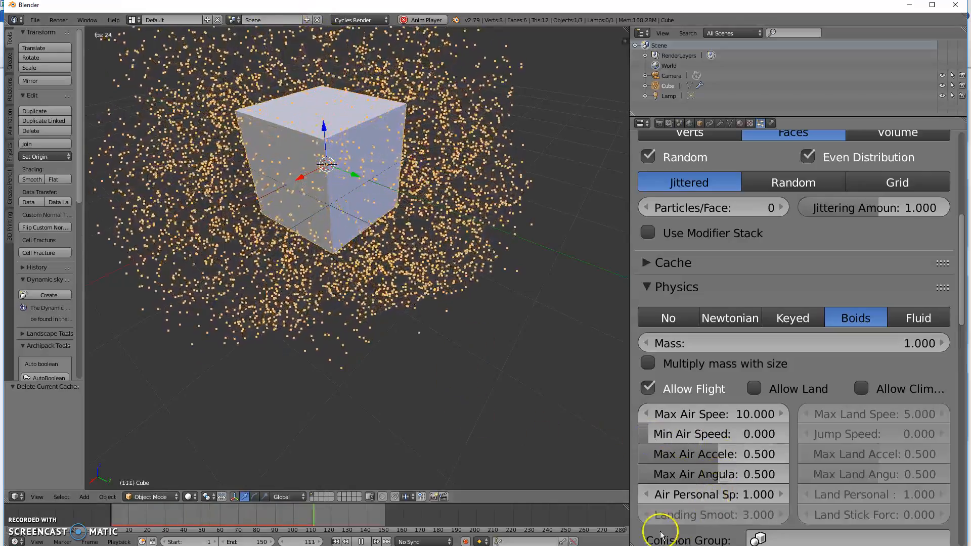
mouse_move(652, 545)
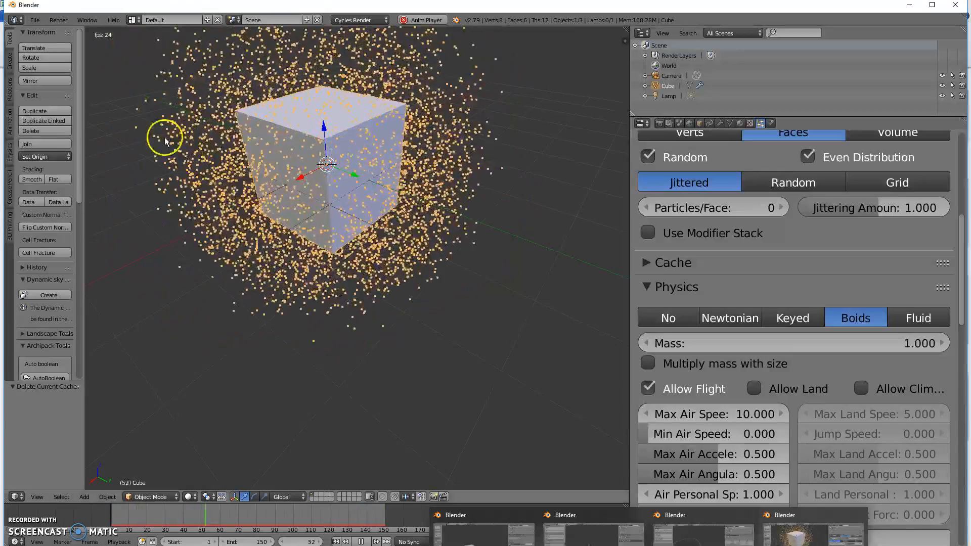
scroll(661, 373, "down", 5)
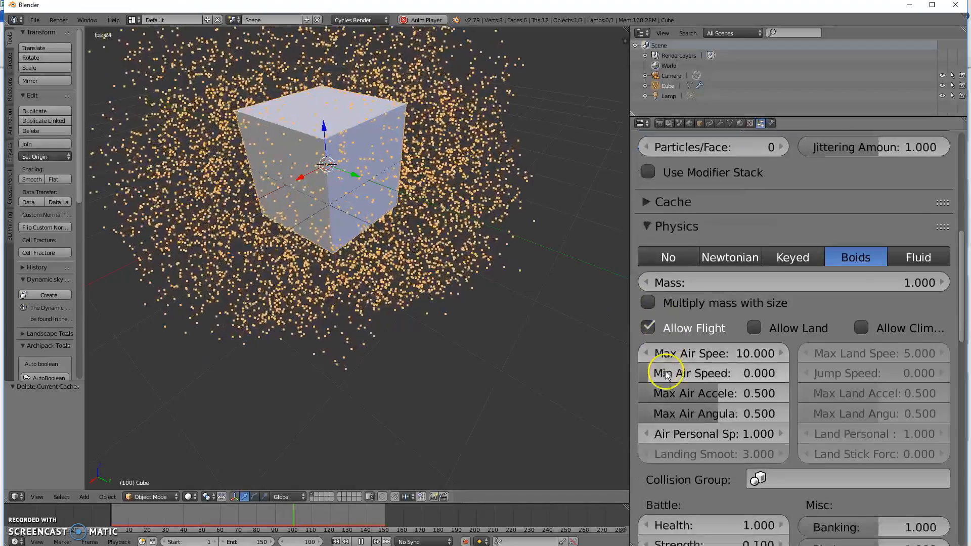
Try Boids battle values of 10.2 for Health, 12.9 for Strength and 32.8 for Aggression
scroll(754, 369, "down", 14)
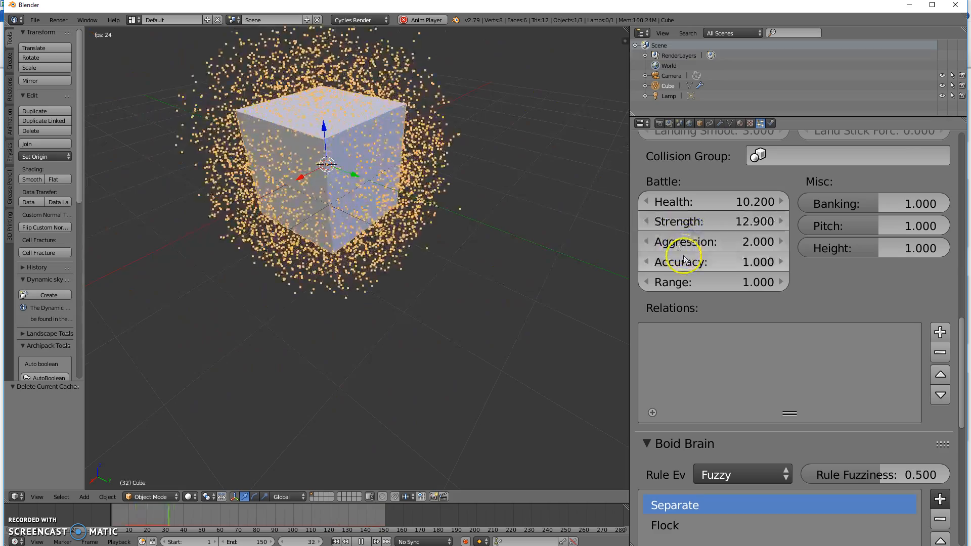
left_click(733, 248)
left_click_drag(882, 255, 884, 255)
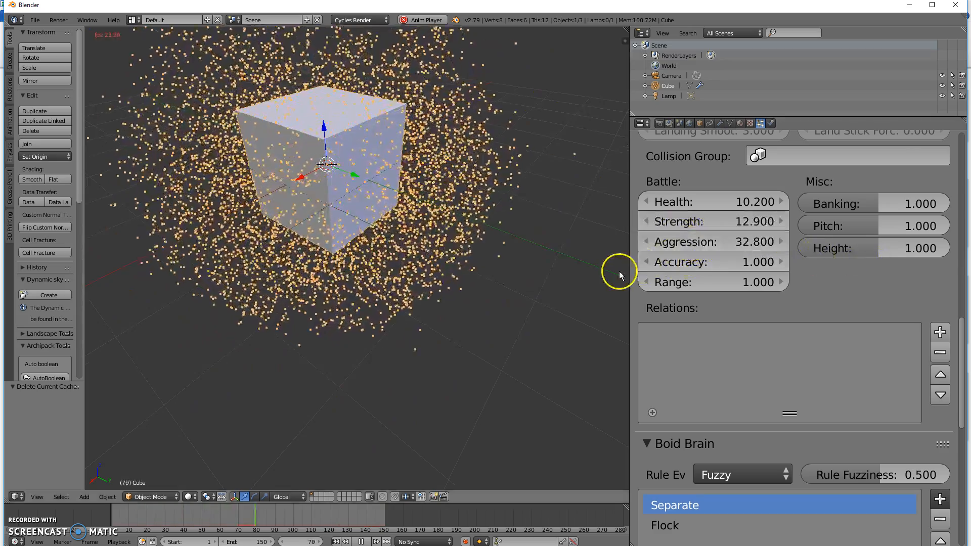
left_click_drag(733, 264, 734, 264)
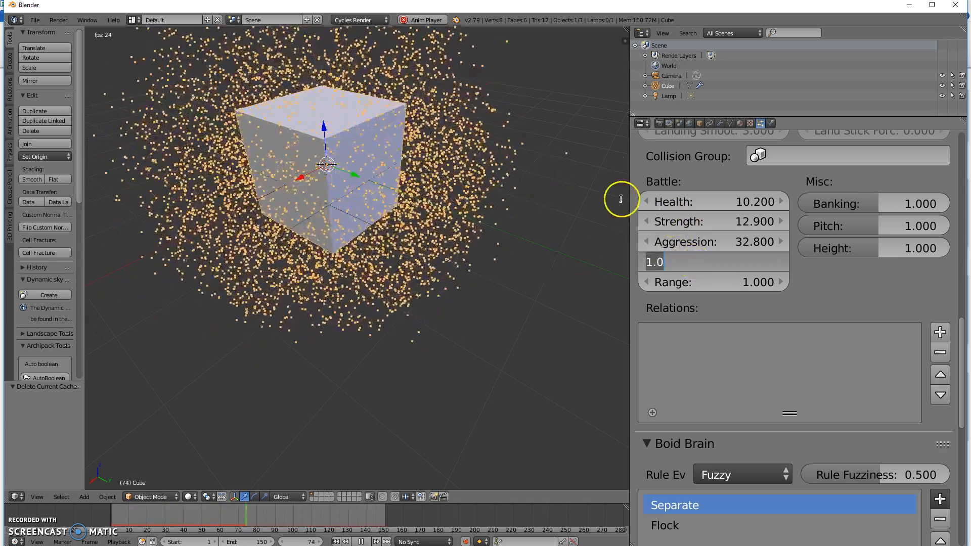
left_click(823, 276)
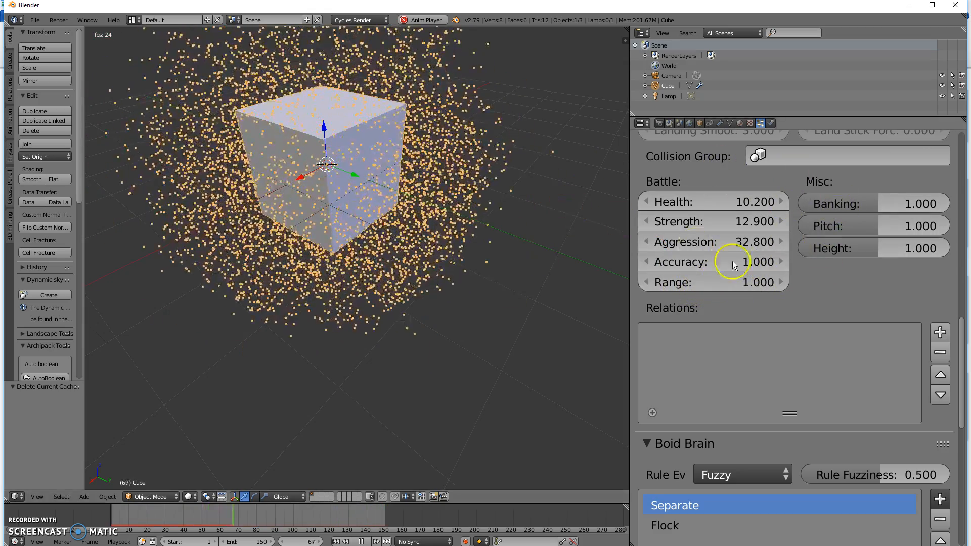
Try the Fluid physics type and watch how the particles fall from the cube
scroll(738, 258, "up", 4)
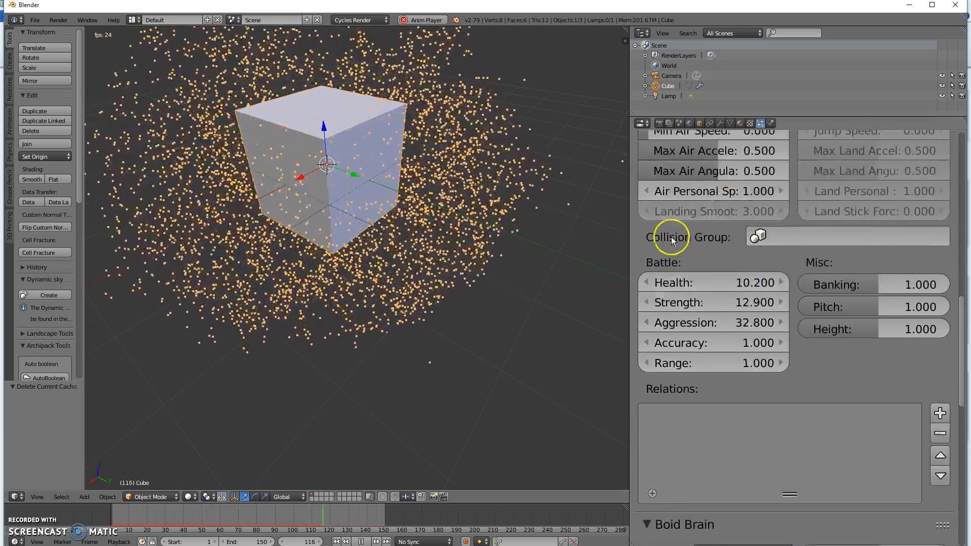
scroll(763, 451, "up", 13)
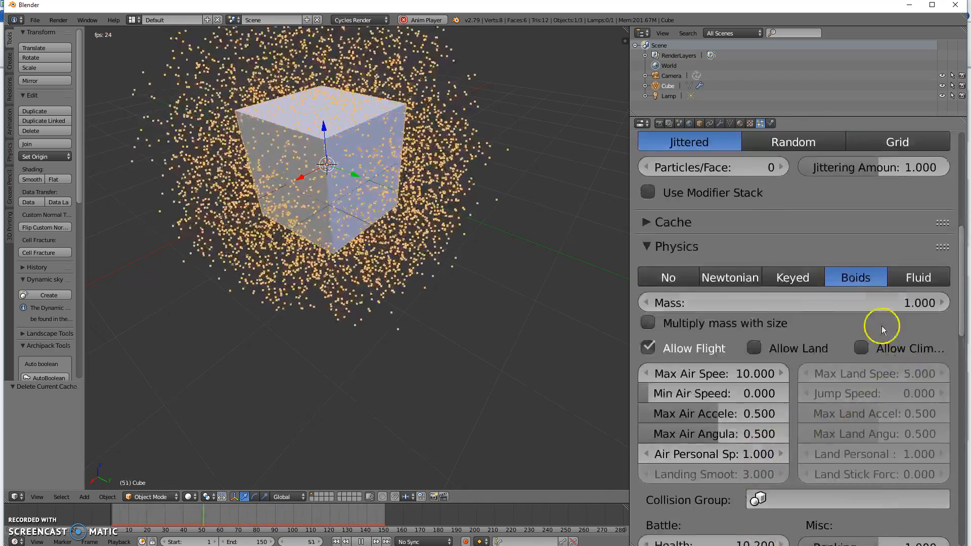
left_click(918, 277)
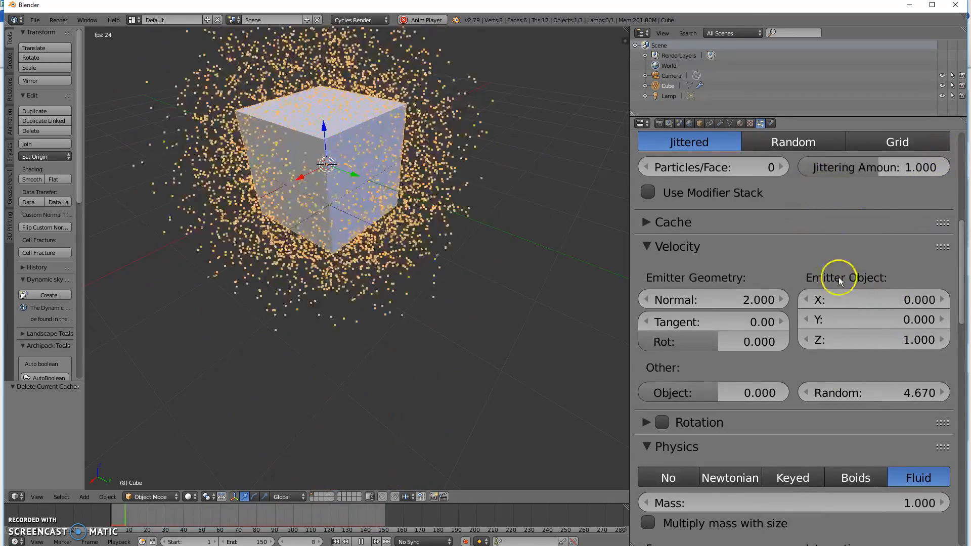
scroll(881, 471, "down", 2)
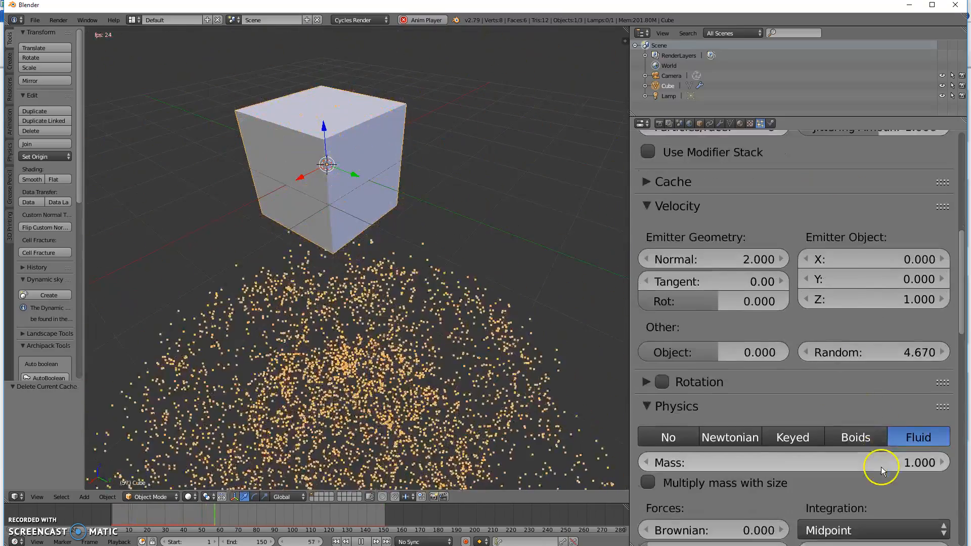
Switch the particle physics to Newtonian and set the particle mass to 18.53
scroll(881, 470, "down", 1)
left_click(725, 418)
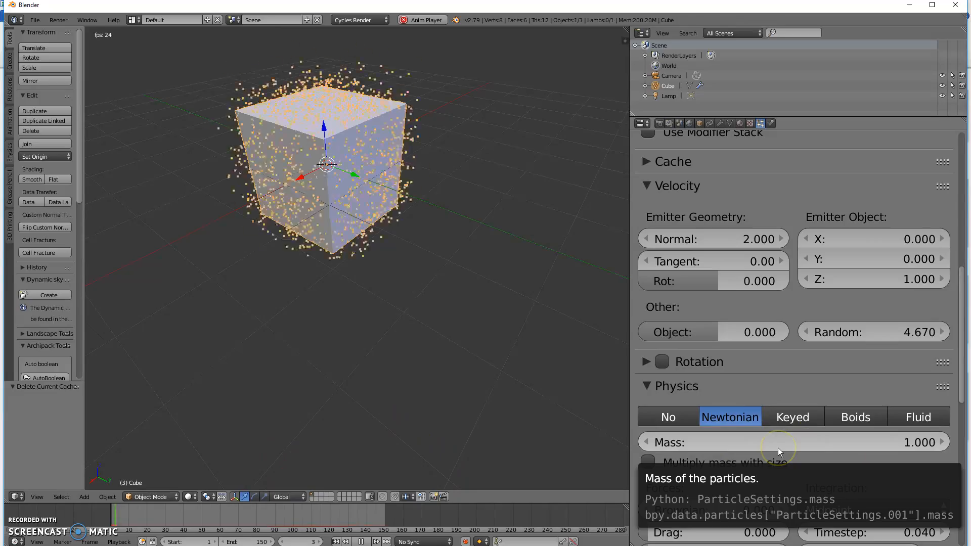
scroll(784, 427, "down", 5)
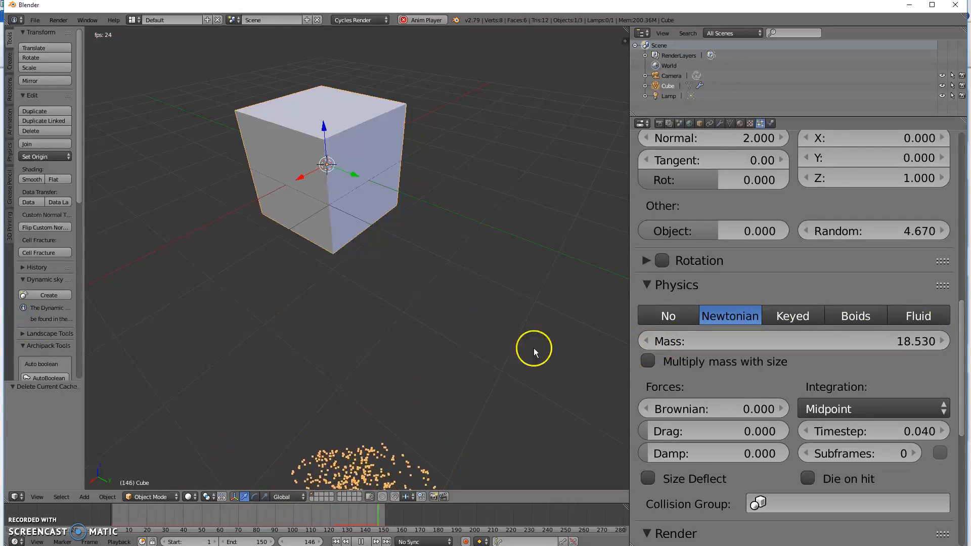
Look over the Newtonian force and integration settings and enable Unborn in the particle render settings
scroll(795, 344, "down", 4)
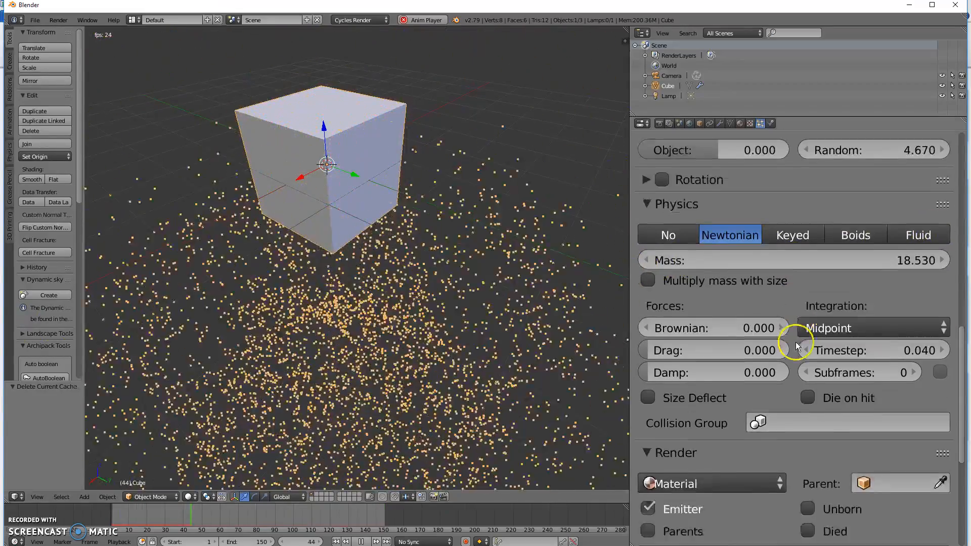
scroll(795, 345, "down", 4)
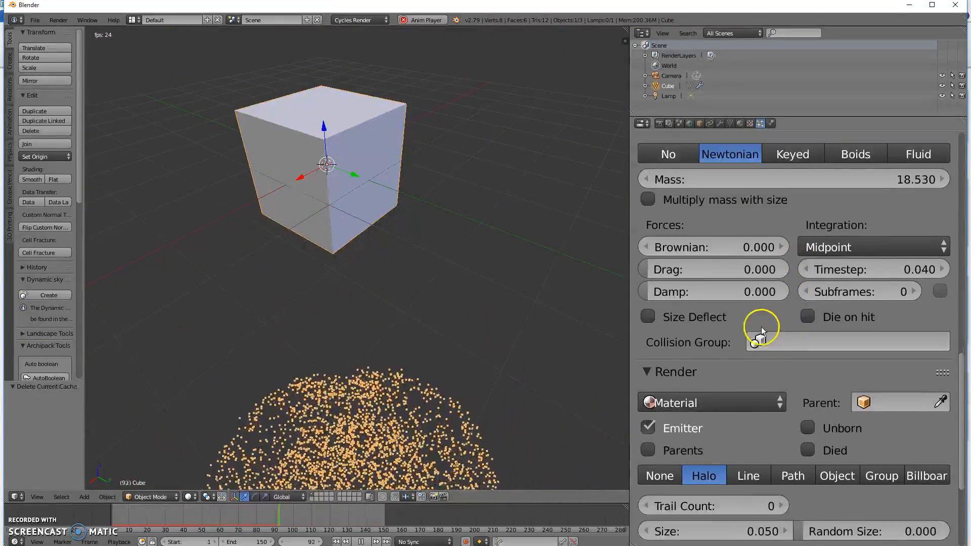
scroll(760, 318, "up", 3)
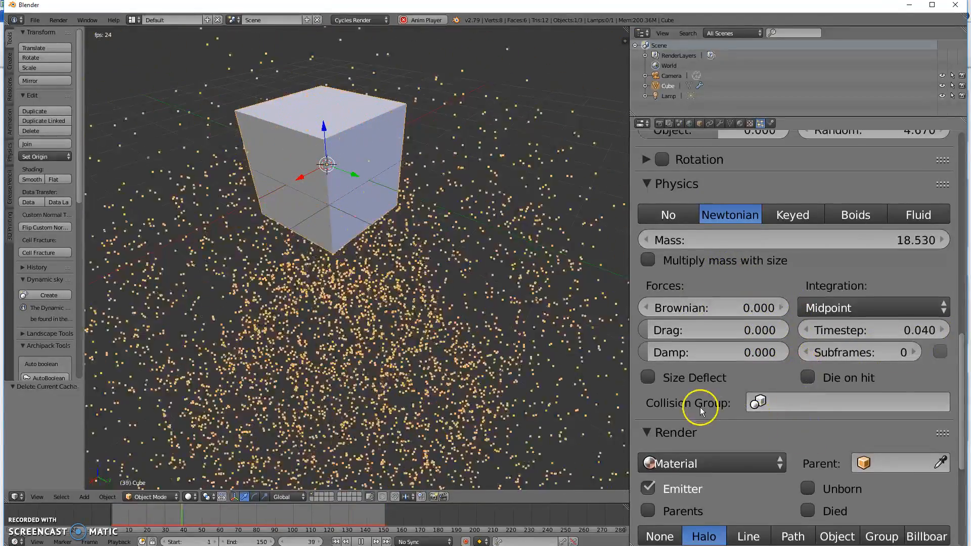
scroll(700, 407, "down", 4)
scroll(715, 362, "down", 4)
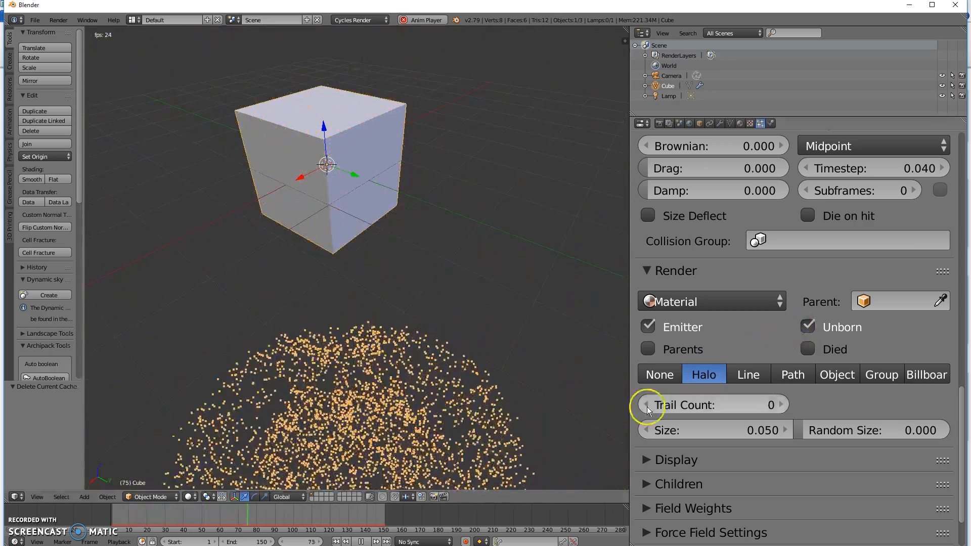
Stop the animation playback and return the timeline to frame 0
left_click(337, 542)
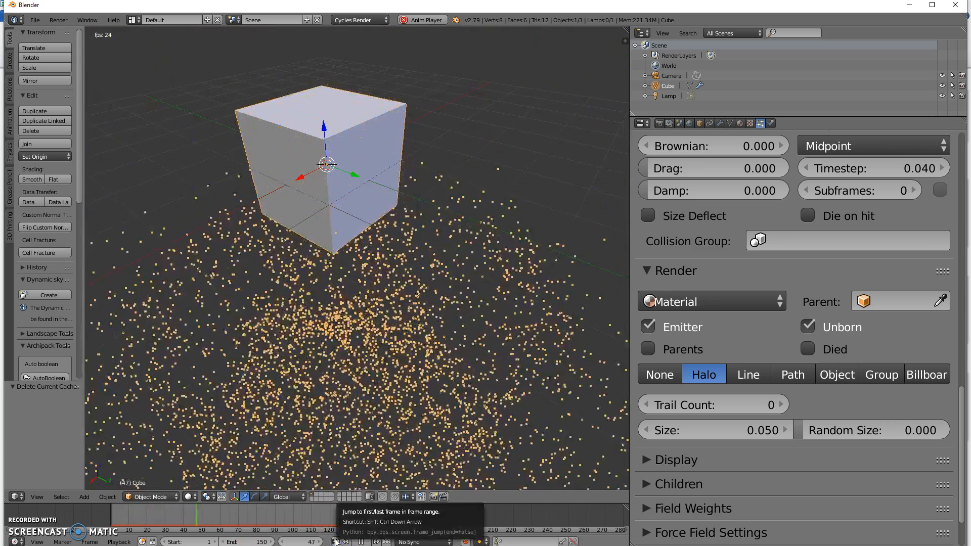
left_click(360, 542)
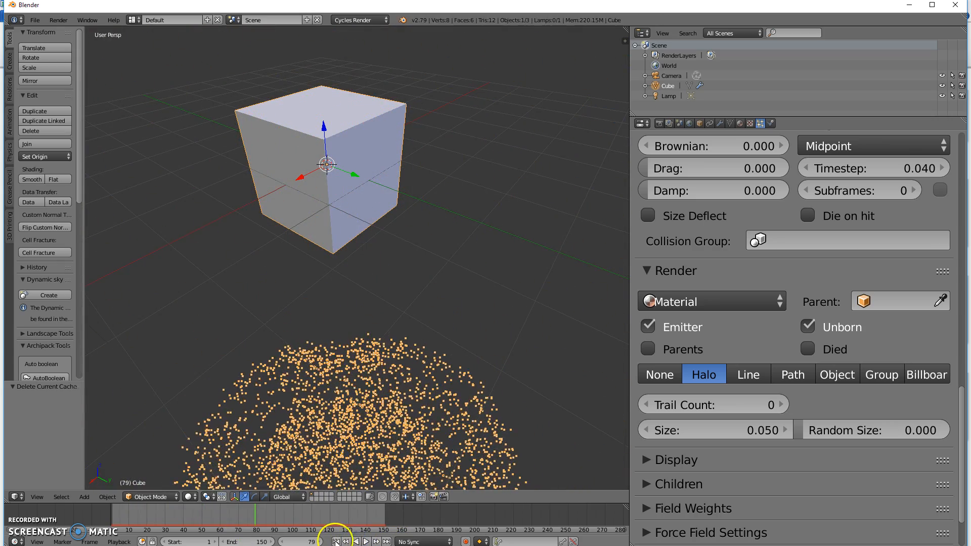
left_click(335, 542)
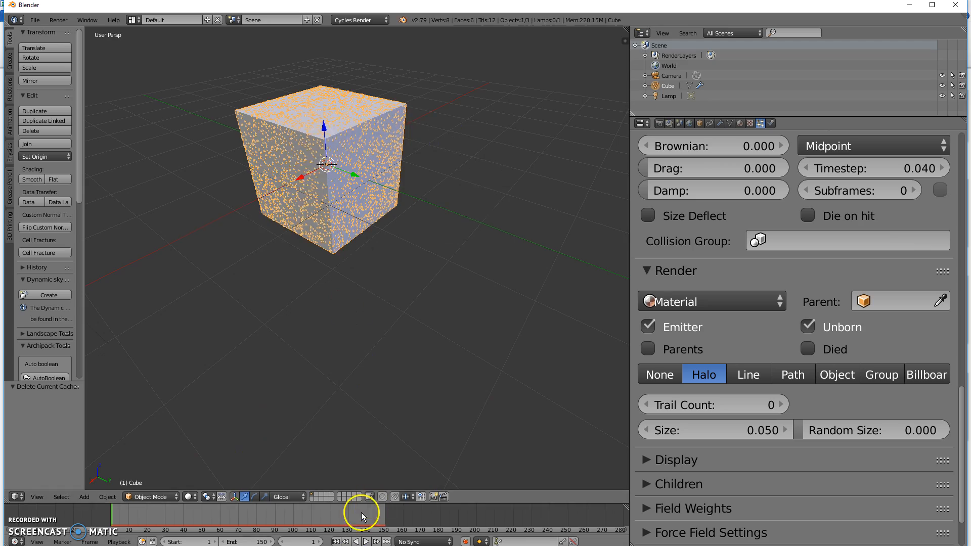
mouse_move(112, 514)
left_mouse_down()
mouse_move(172, 520)
mouse_move(103, 520)
left_mouse_up()
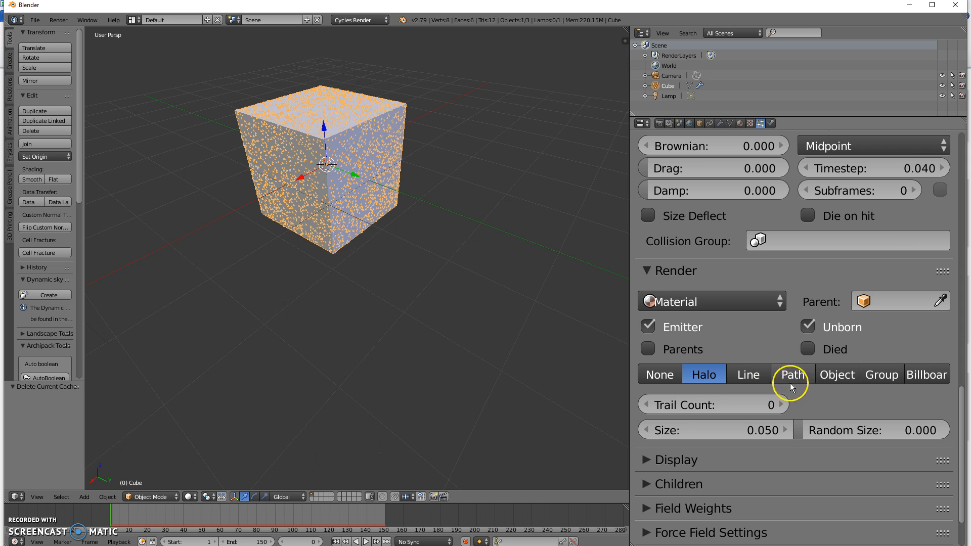
Try rendering the particles as Line and play the animation to view the streaks around the cube from farther away
left_click(762, 378)
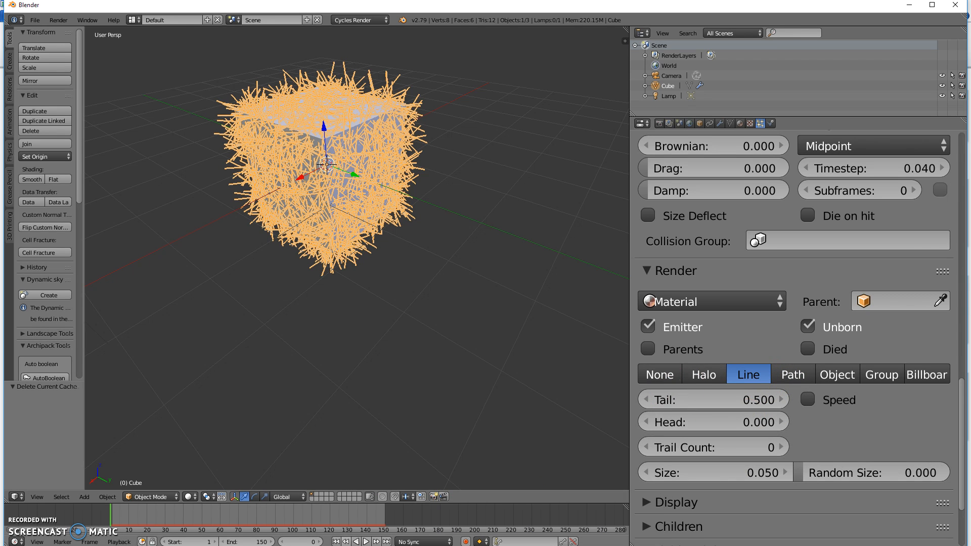
left_click(367, 542)
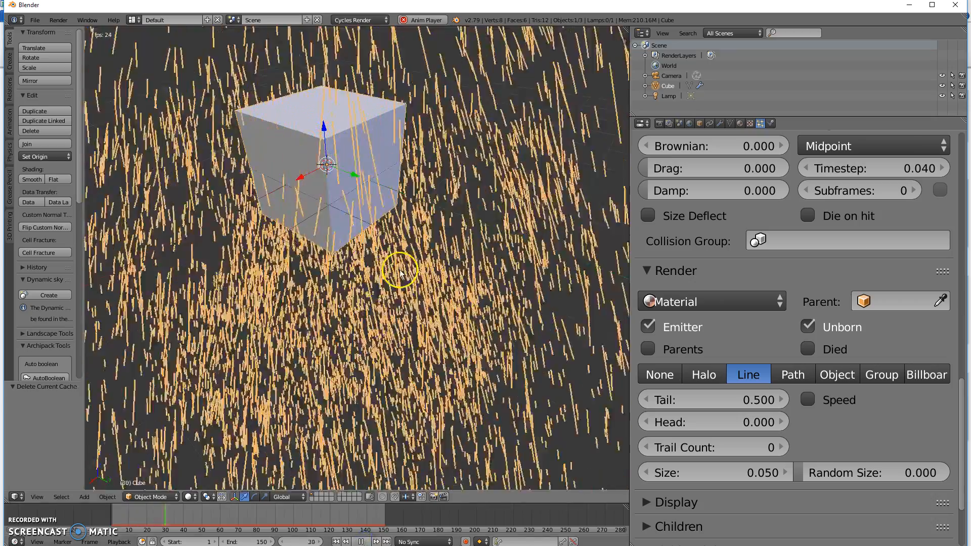
scroll(381, 342, "down", 3)
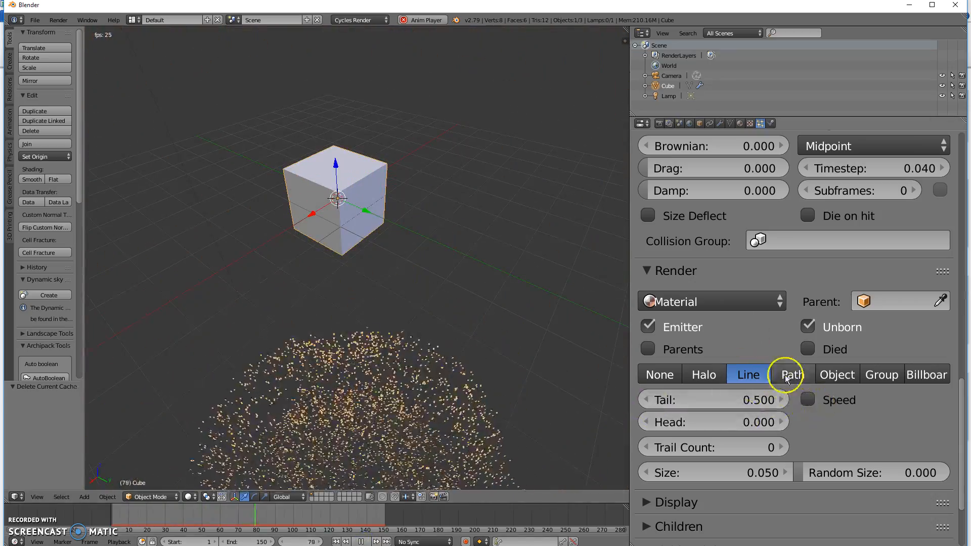
Try the Path render type for the particles and look over its strand, timing and step settings
left_click(792, 377)
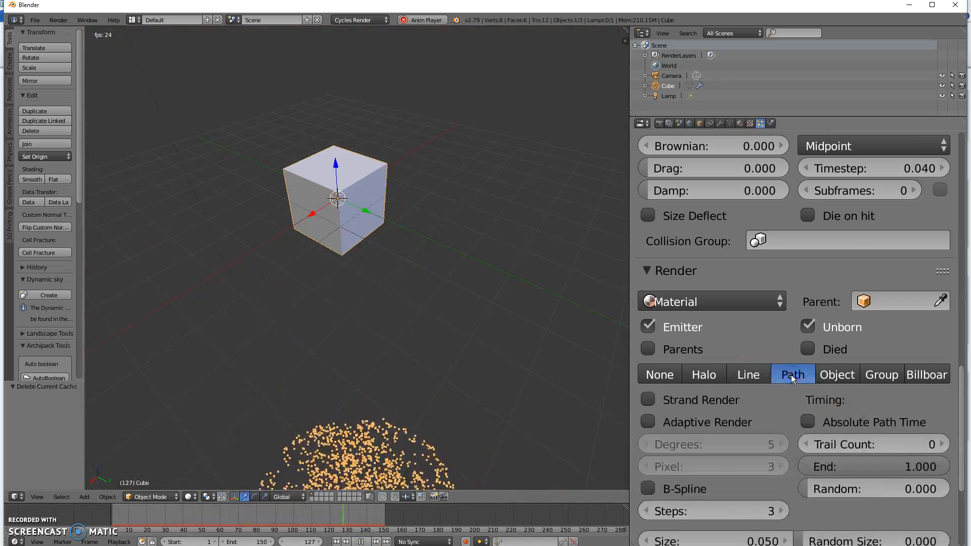
scroll(841, 453, "down", 1)
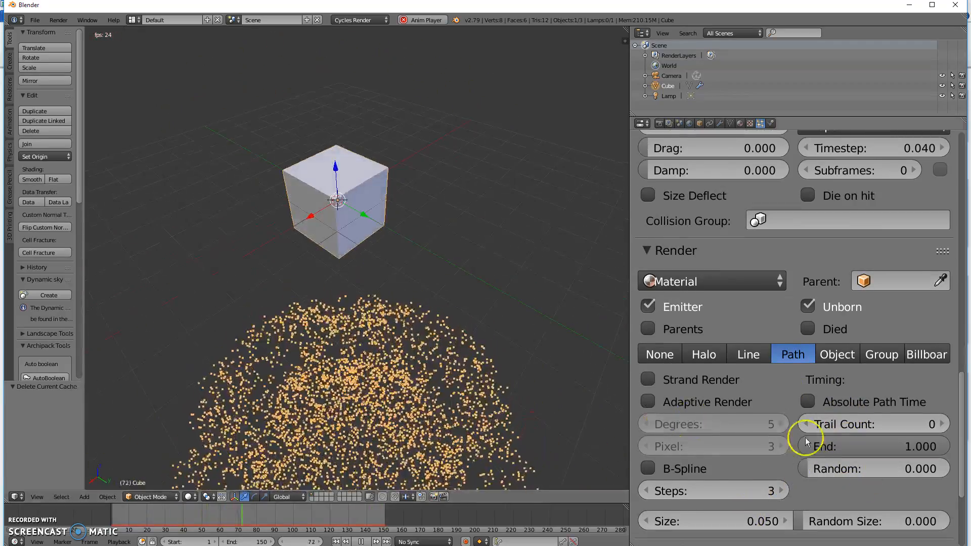
scroll(815, 438, "down", 2)
scroll(822, 441, "down", 3)
scroll(823, 443, "up", 2)
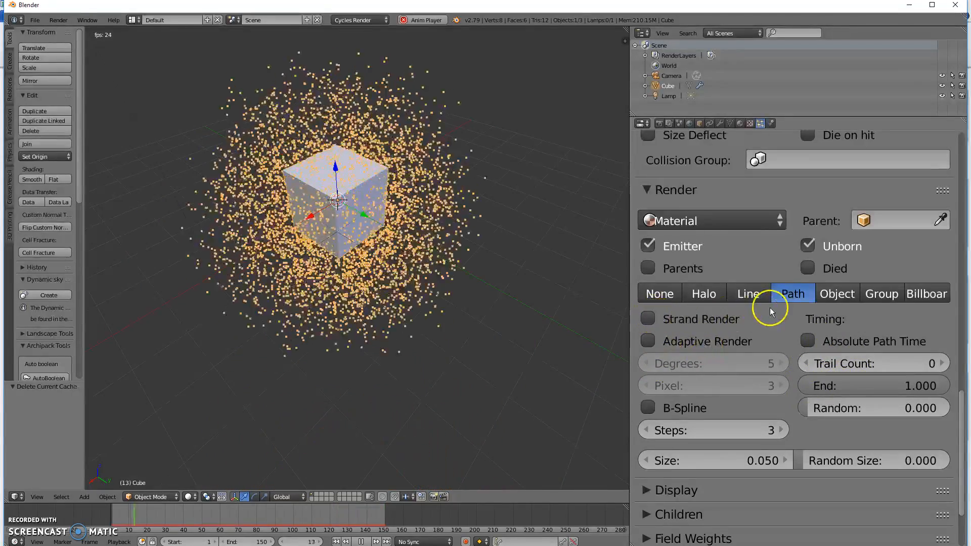
Set the cube's particle render type to Object and add a Torus Knot mesh to the scene
left_click(835, 295)
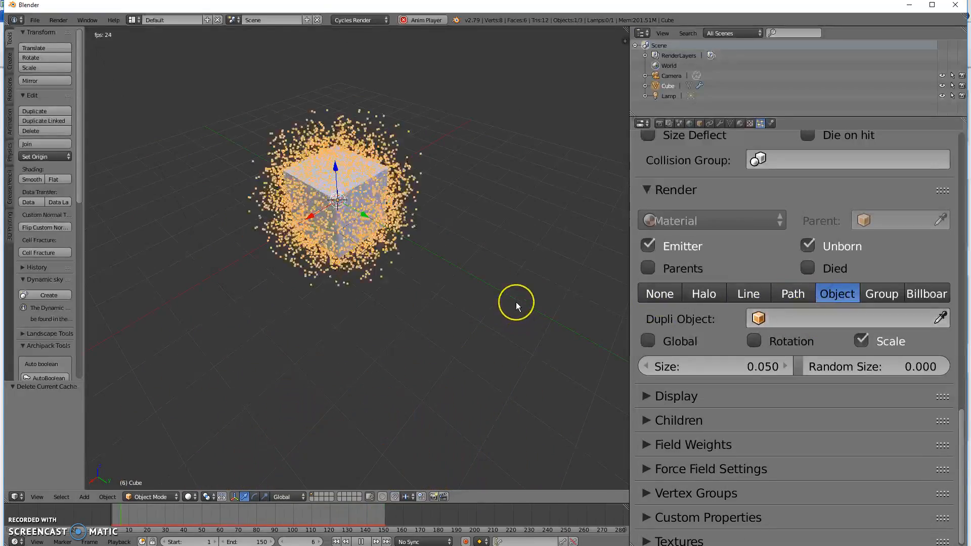
key("shift+a")
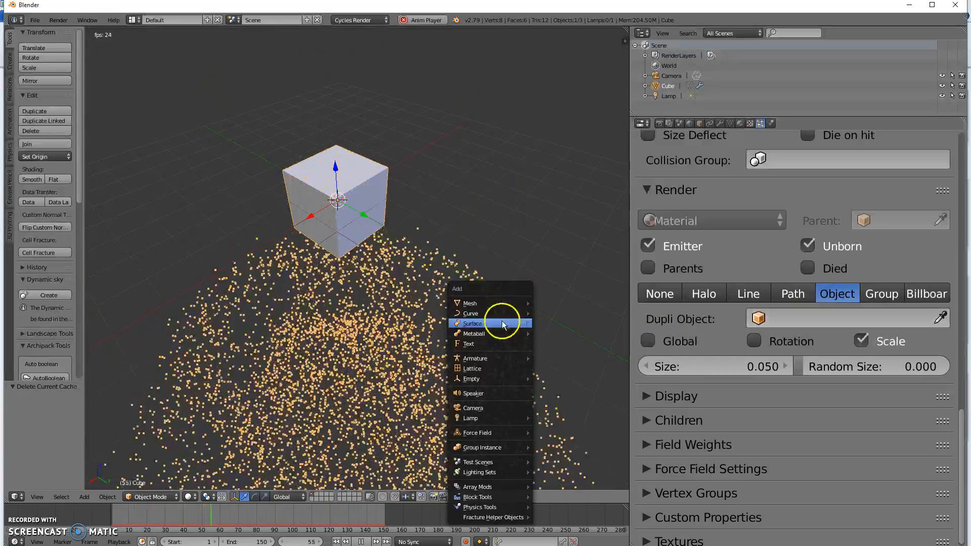
mouse_move(493, 306)
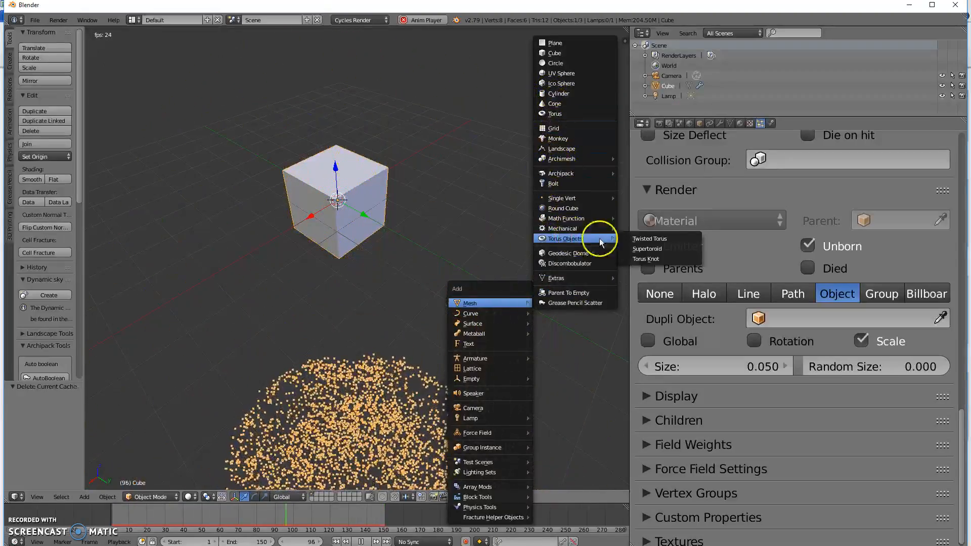
left_click(649, 259)
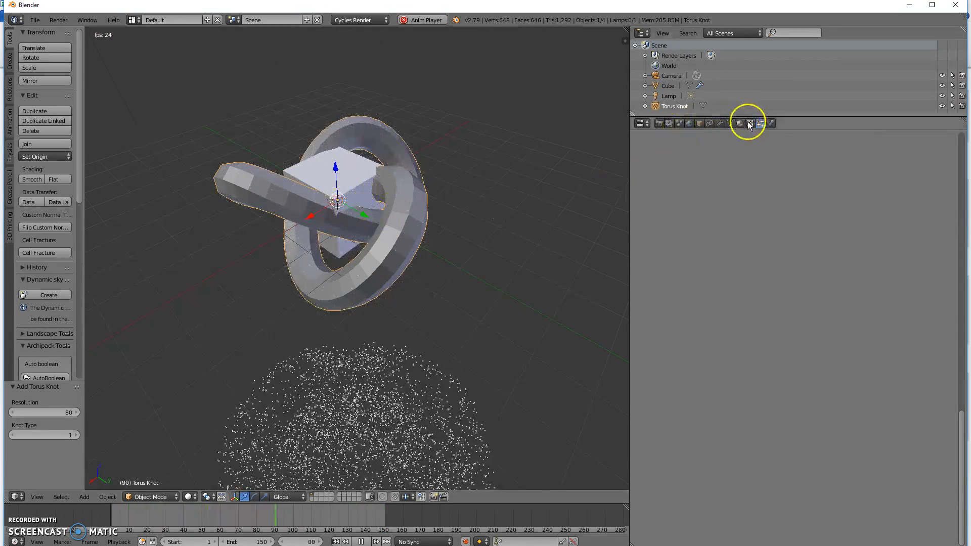
Reselect the cube and assign the Torus Knot as the dupli object of its particles
right_click(312, 182)
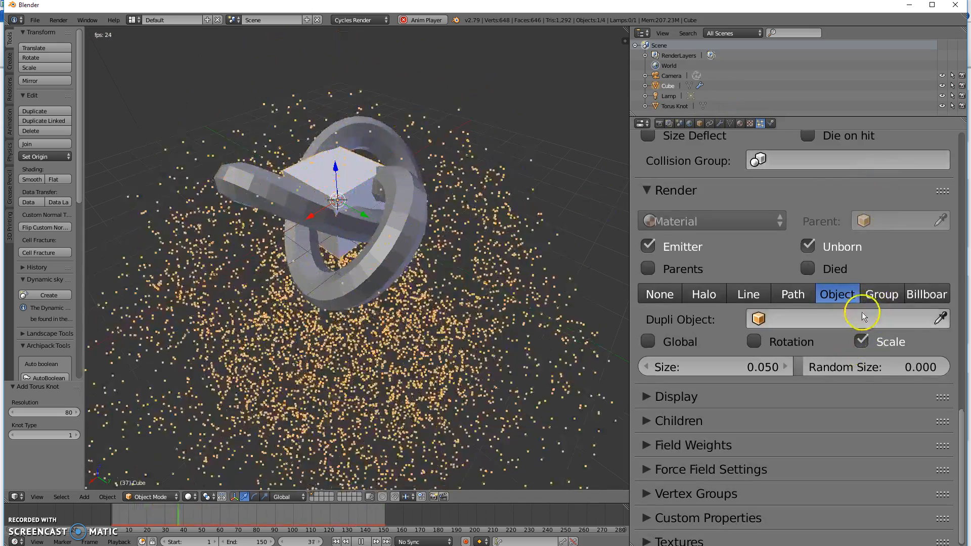
left_click(838, 320)
left_click(772, 407)
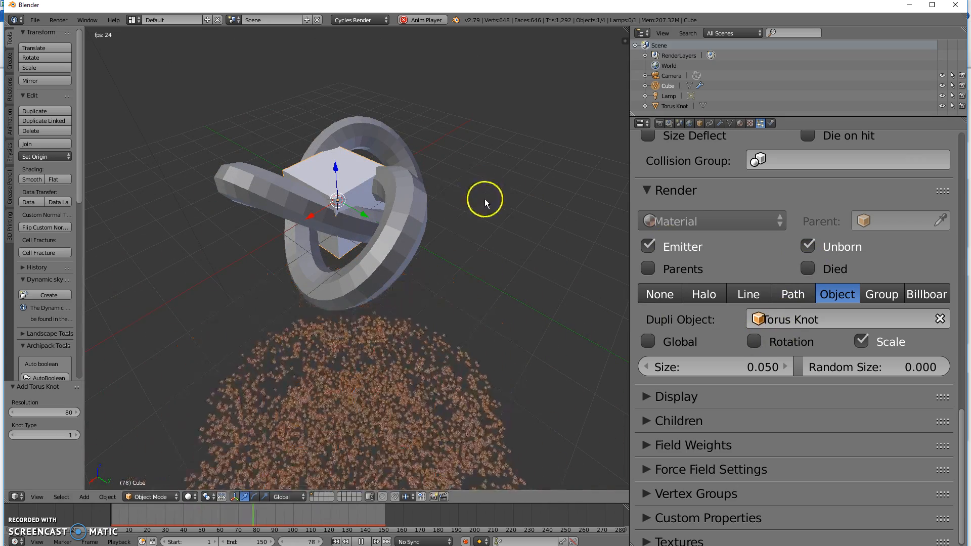
Set the rendered particle size to 1.260 and the random size to 1.000
scroll(810, 321, "down", 1)
left_click_drag(709, 361, 774, 364)
scroll(408, 302, "down", 4)
middle_click_drag(405, 322, 359, 338)
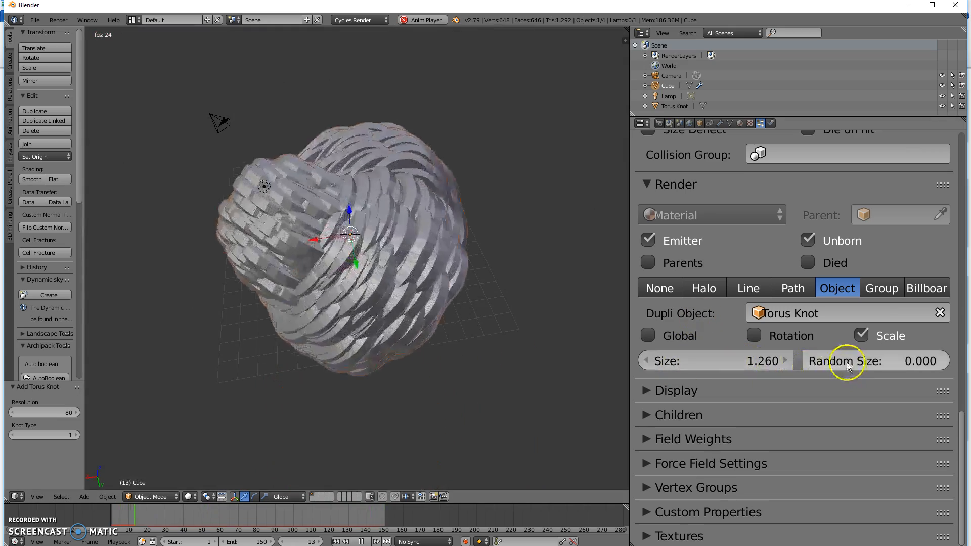
left_click_drag(835, 360, 958, 363)
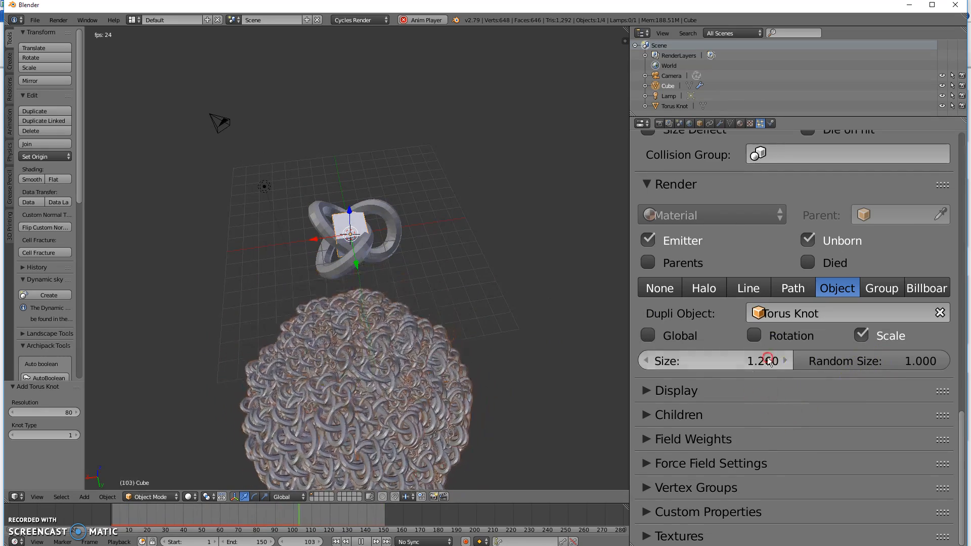
Try Simple child particles for the torus knot emission, and set the children back to None
left_click(647, 415)
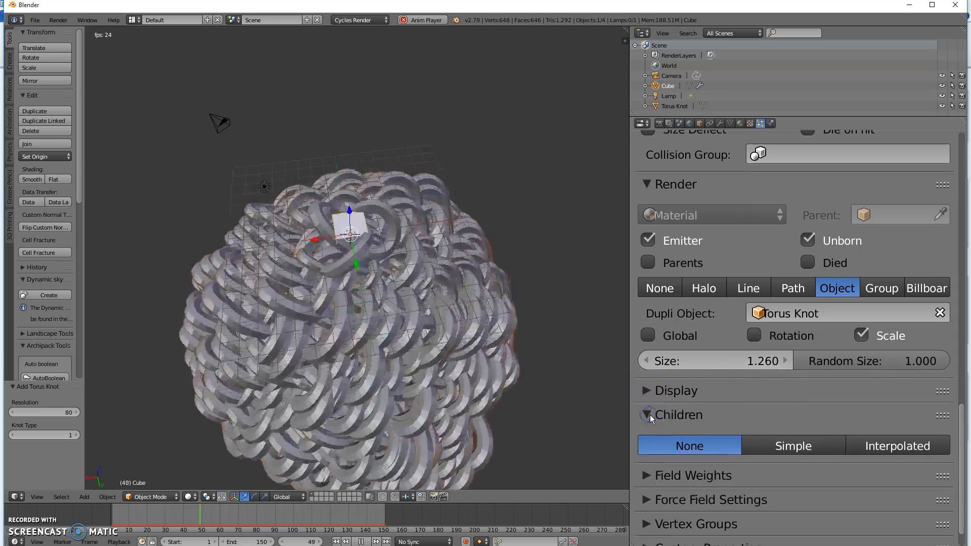
left_click(782, 441)
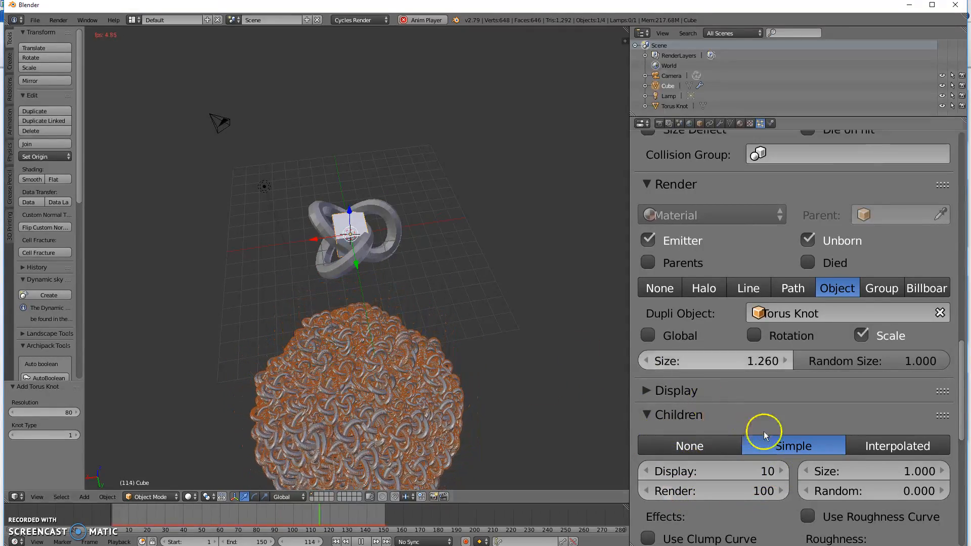
left_click(693, 445)
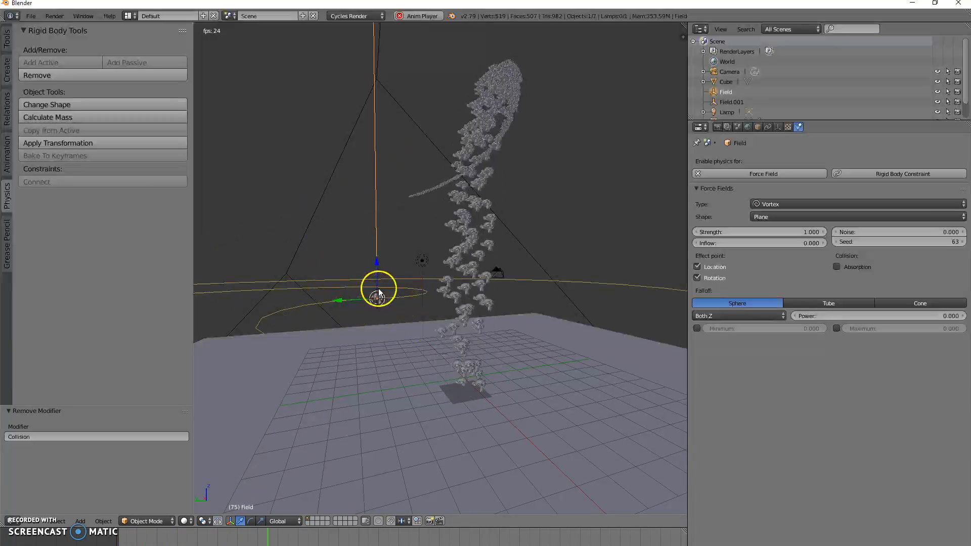
Look over the force fields that can be added and the display settings of the Vortex field empty
key("shift+a")
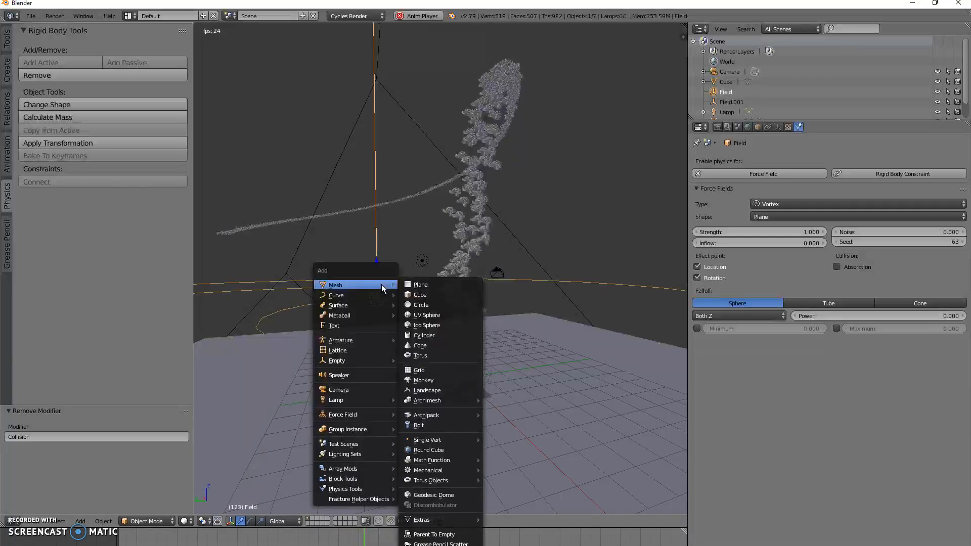
mouse_move(353, 415)
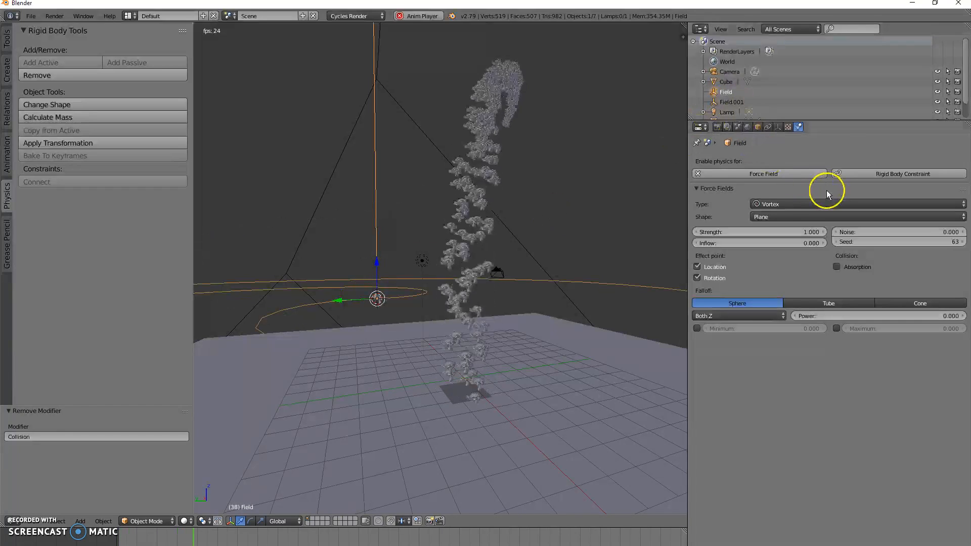
left_click(777, 127)
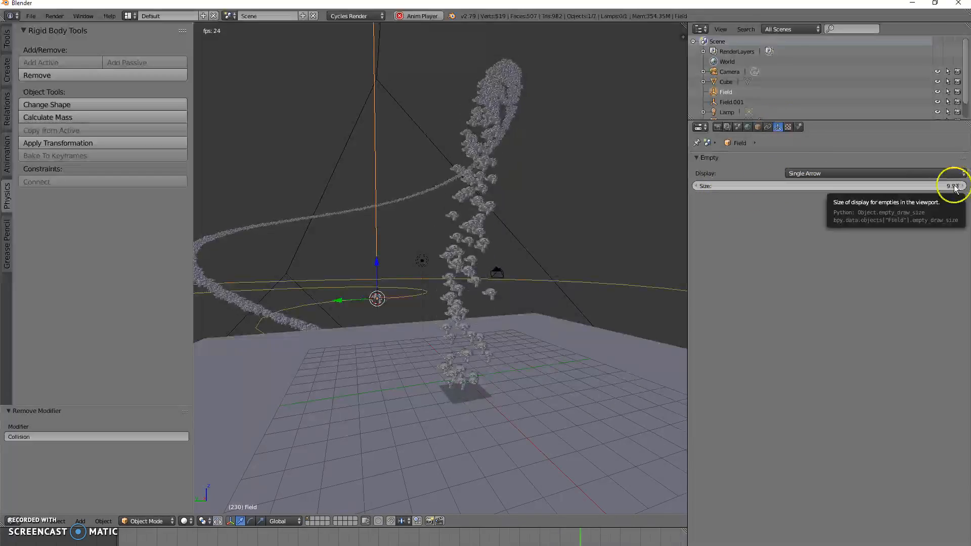
Select the large flat platform beneath the particle stream and enable Collision physics on it
middle_click_drag(363, 265, 430, 337)
scroll(384, 341, "up", 3)
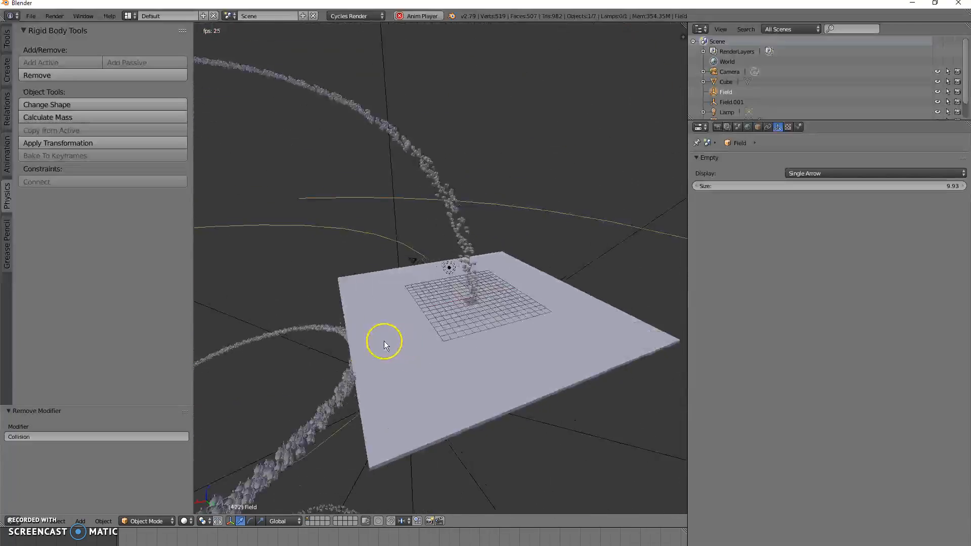
middle_click_drag(377, 358, 419, 319)
scroll(423, 327, "up", 1)
key("Escape")
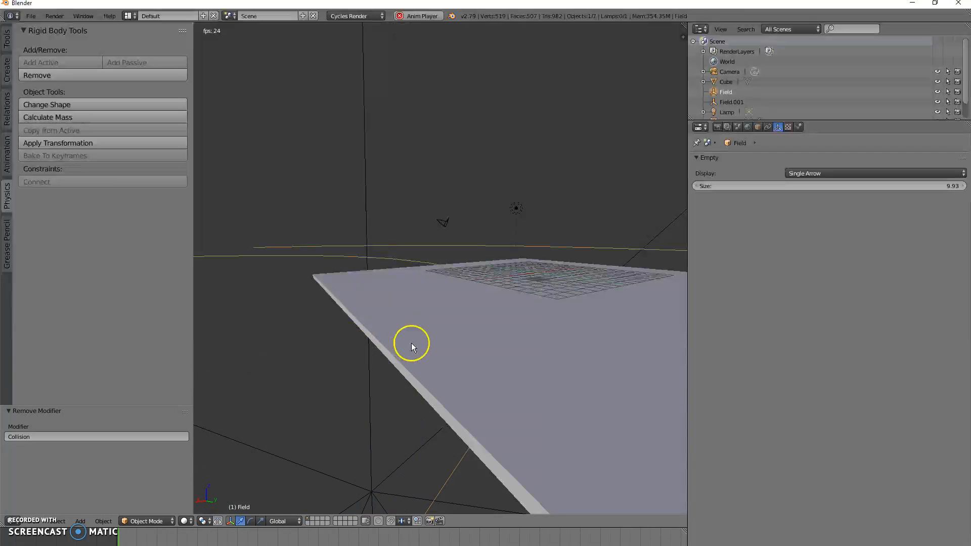
right_click(374, 310)
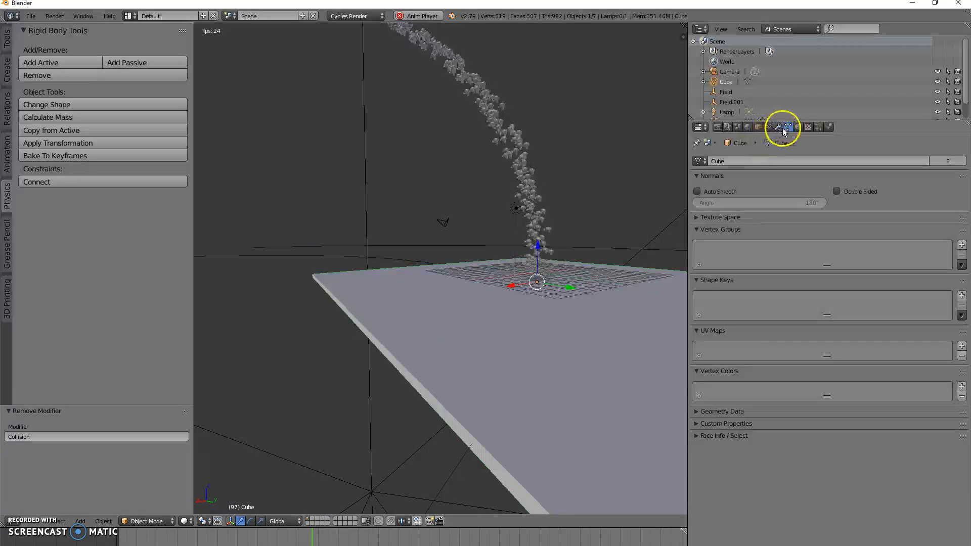
left_click(830, 128)
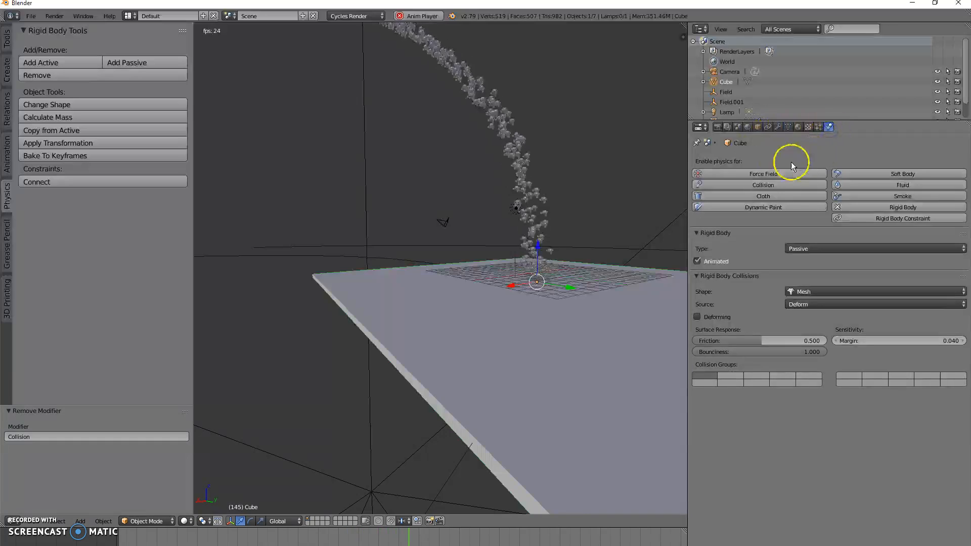
left_click(743, 186)
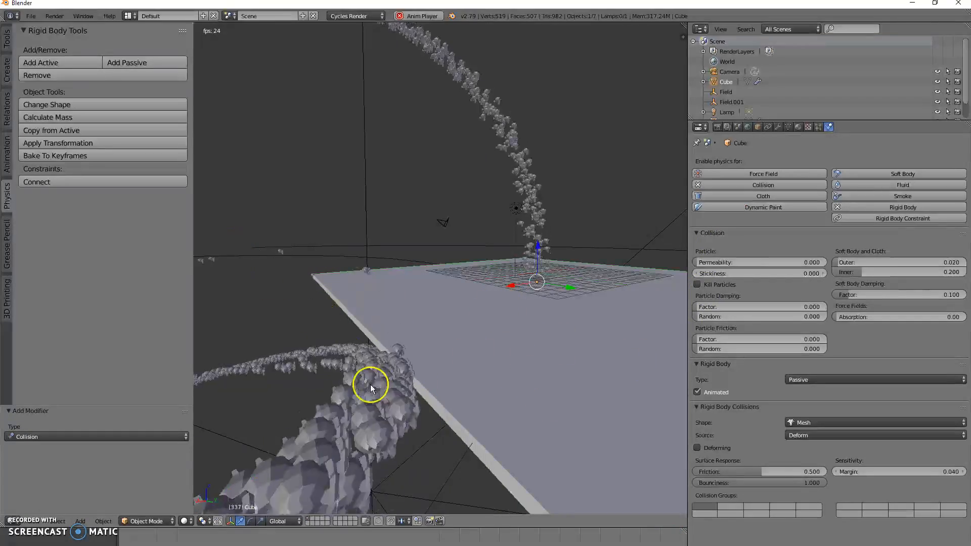
Examine from farther away how the particle stream moves around the vortex field and the platform
scroll(456, 310, "down", 4)
middle_click_drag(447, 321, 505, 357)
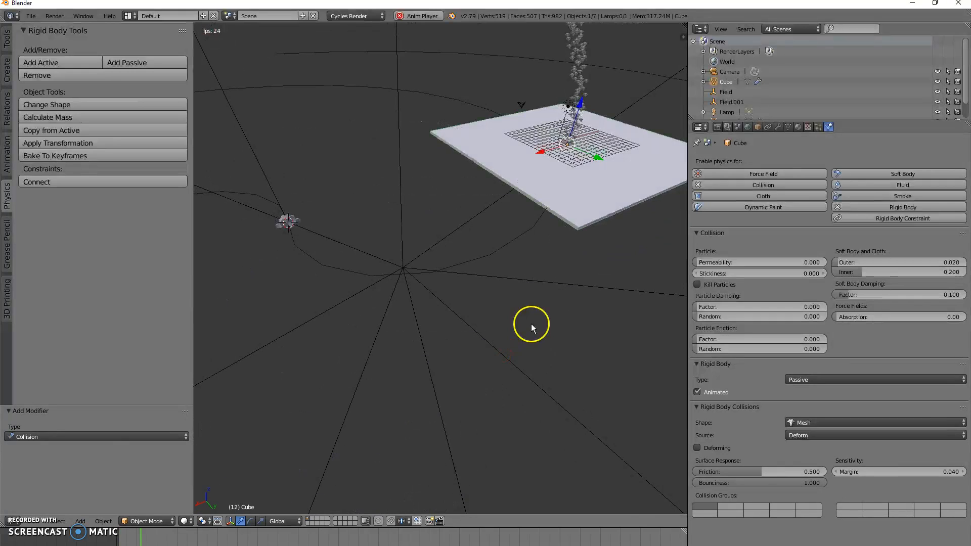
scroll(559, 333, "down", 4)
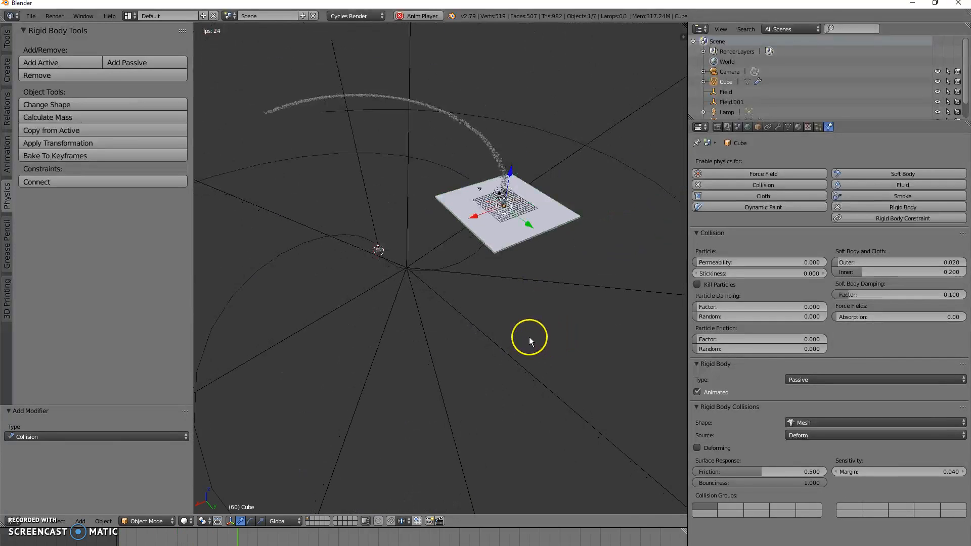
middle_click_drag(481, 374, 475, 376)
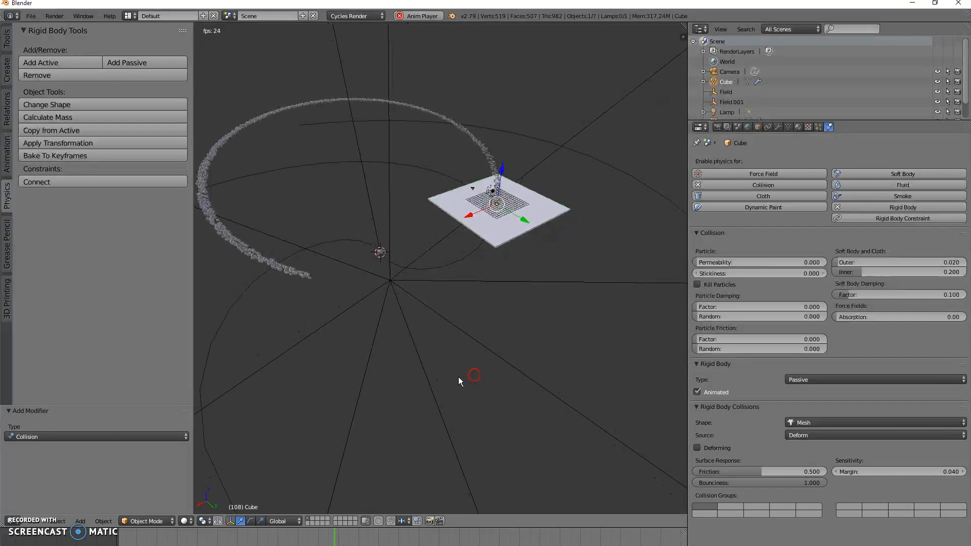